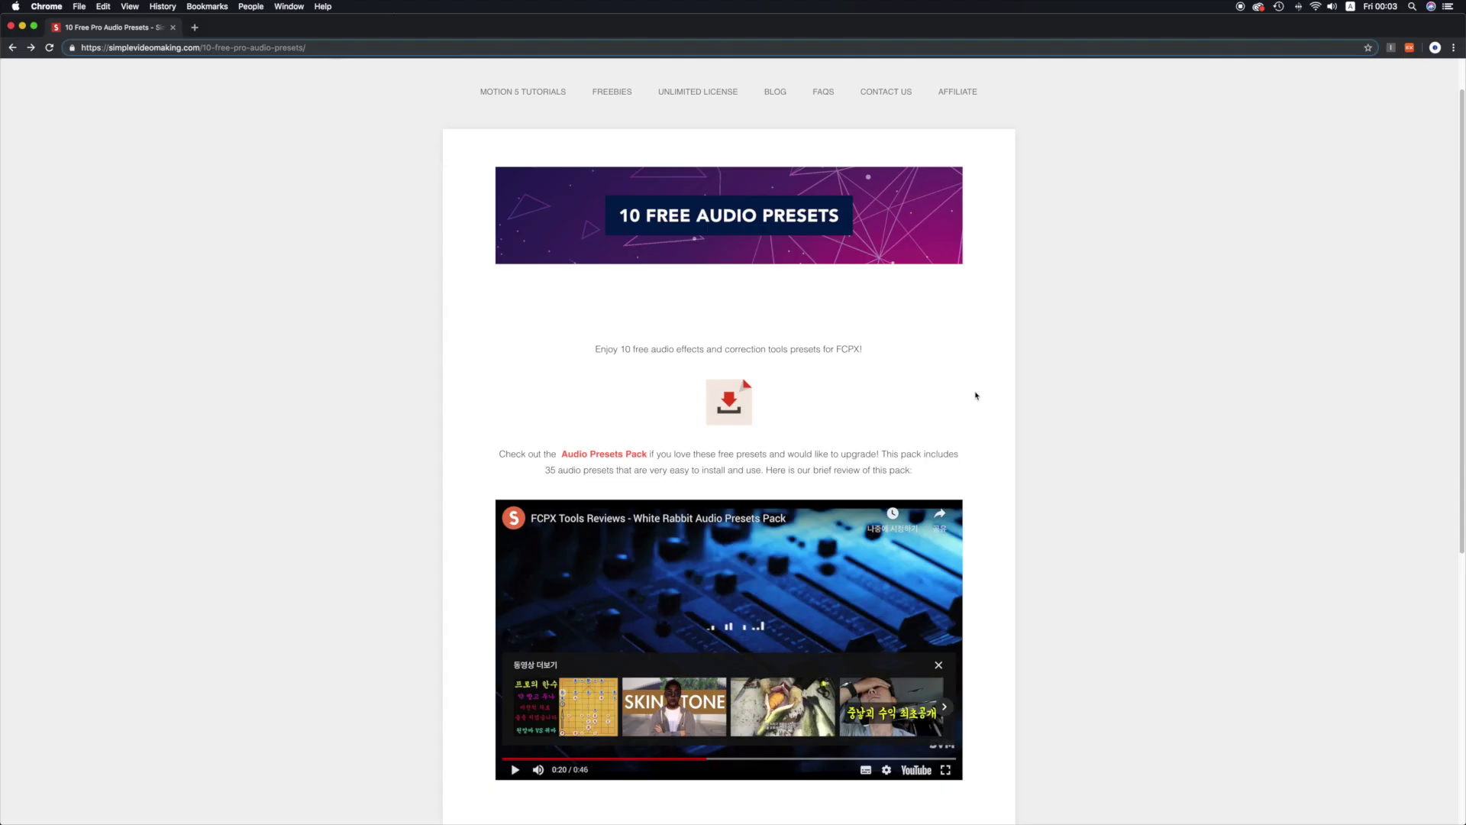
# Download FreeWhiteRabbitAudioPresetsPackV1-FCPX.zip through the 10 Free Audio Presets page and MediaFire, and show the extracted folder in Downloads
pyautogui.scroll(-1, 976, 394)
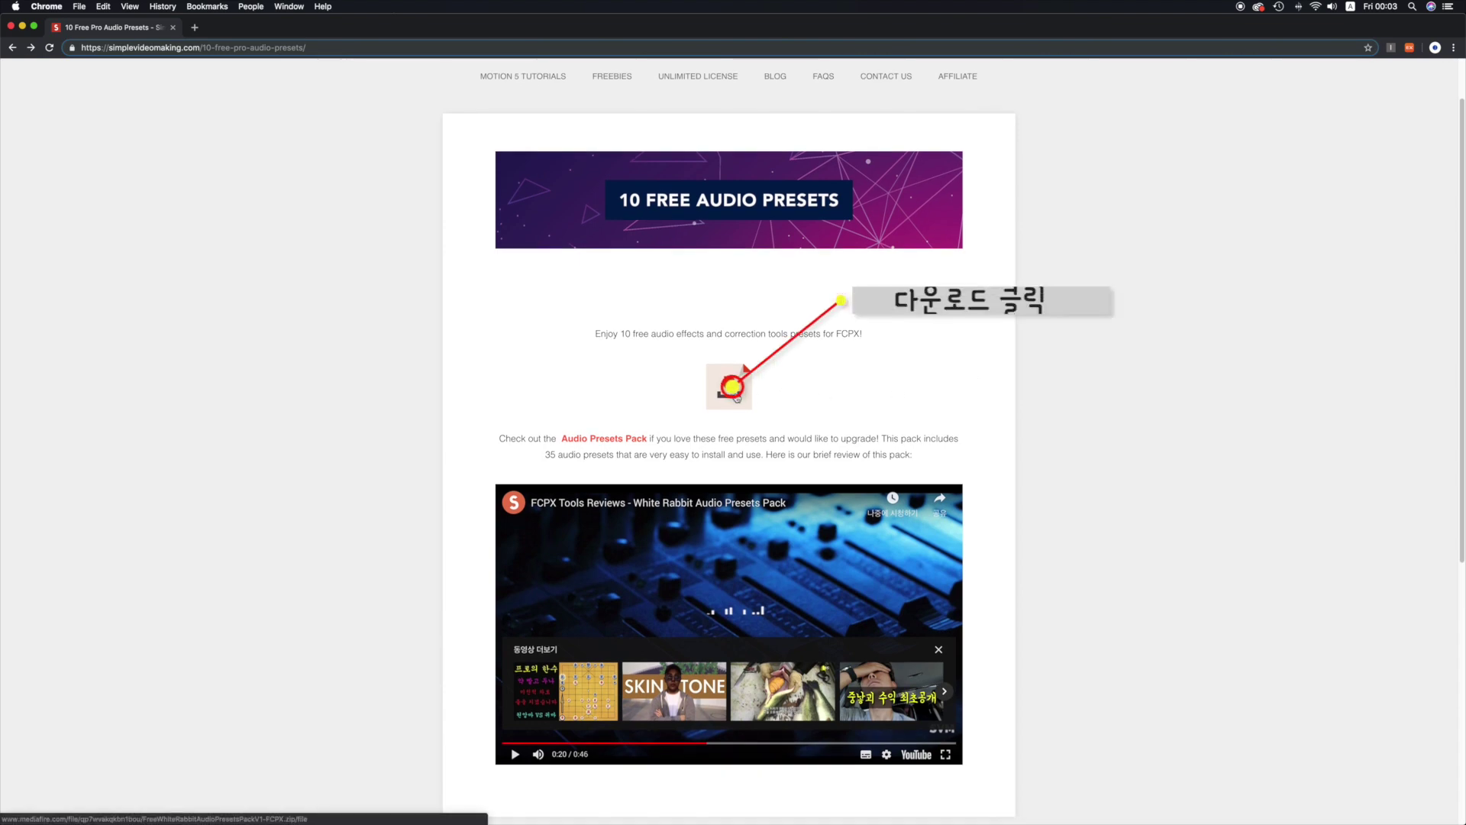
pyautogui.click(737, 396)
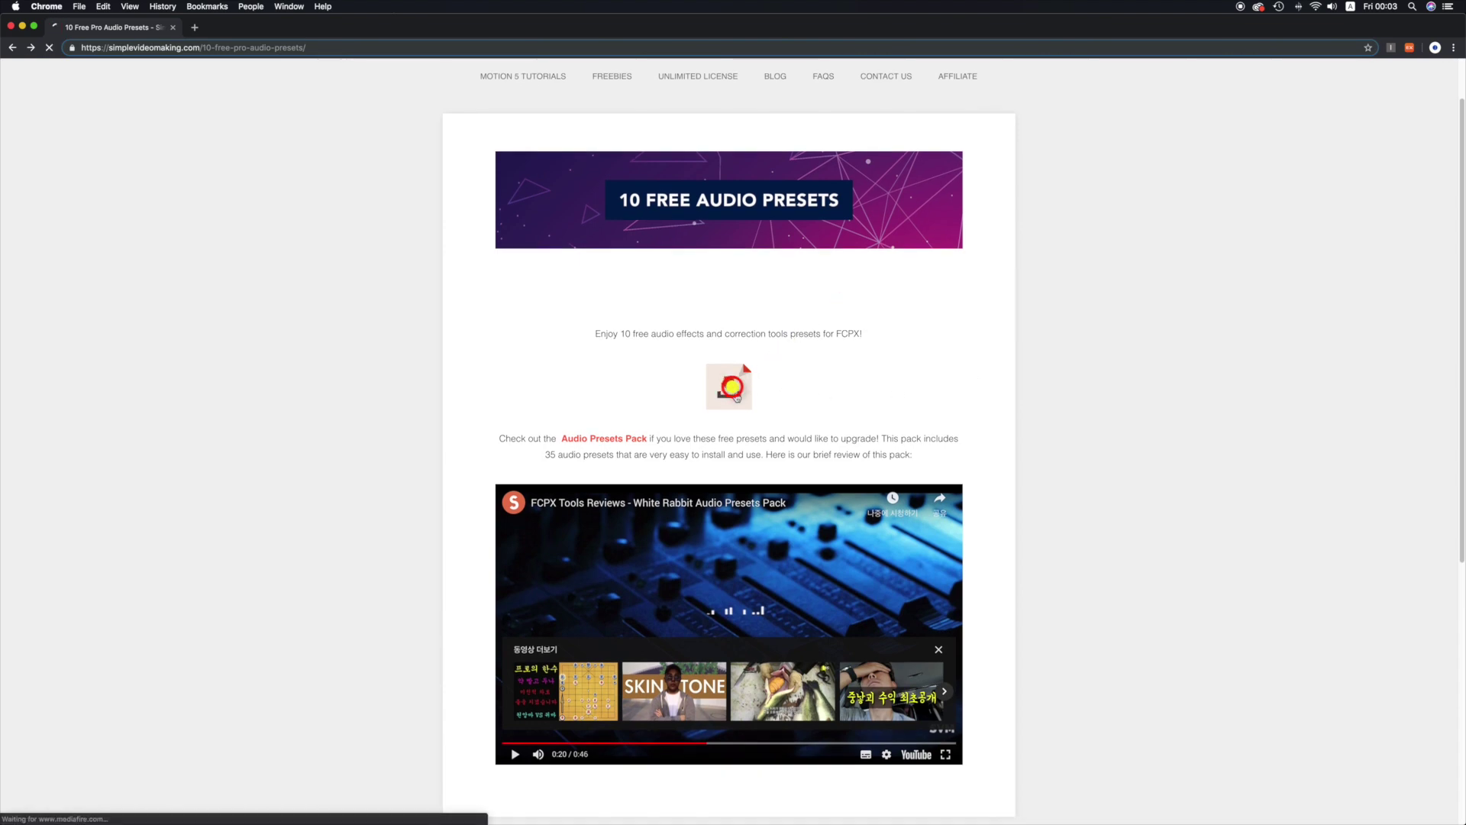
pyautogui.click(904, 161)
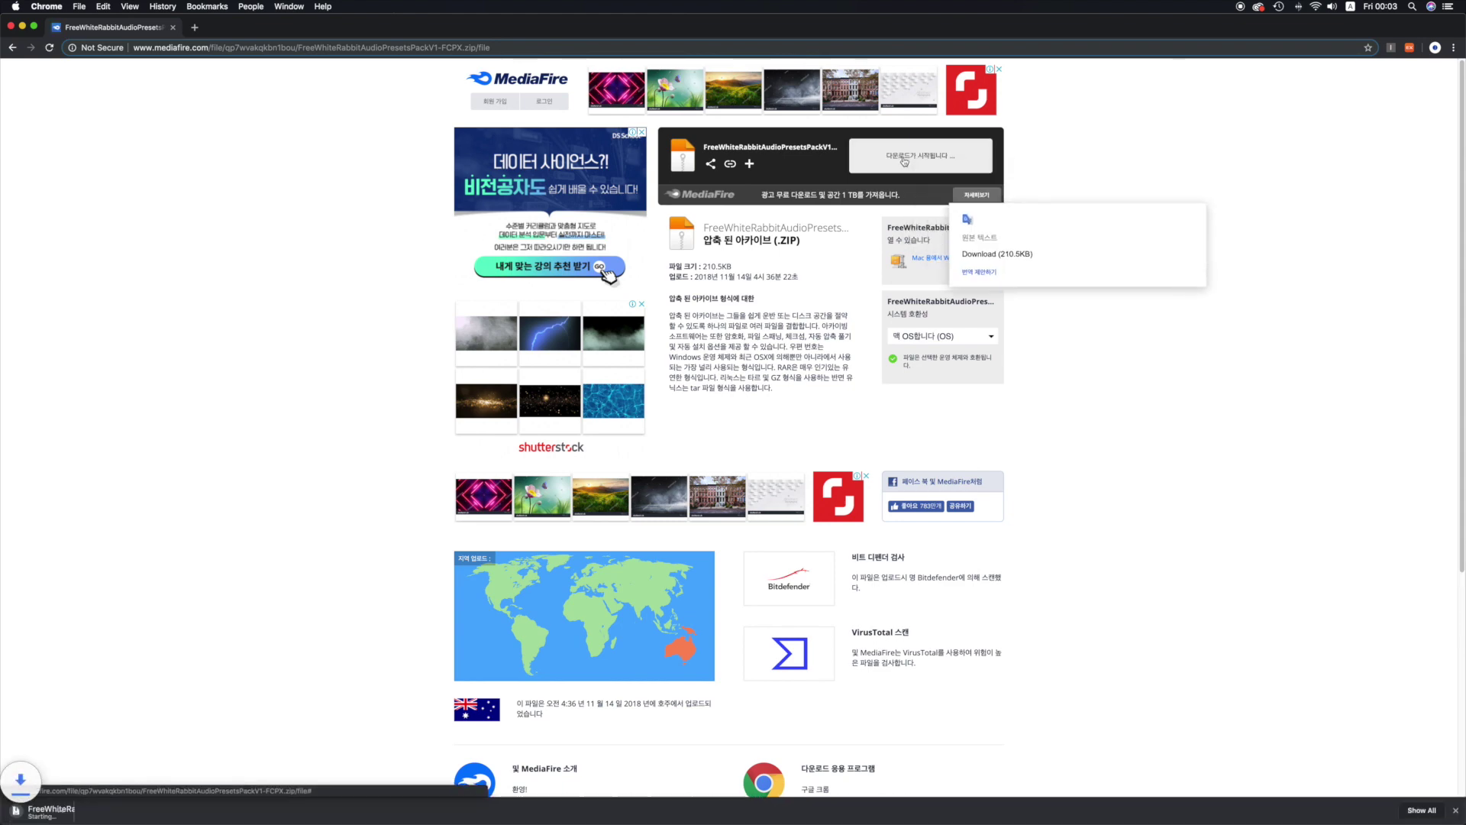
pyautogui.click(762, 286)
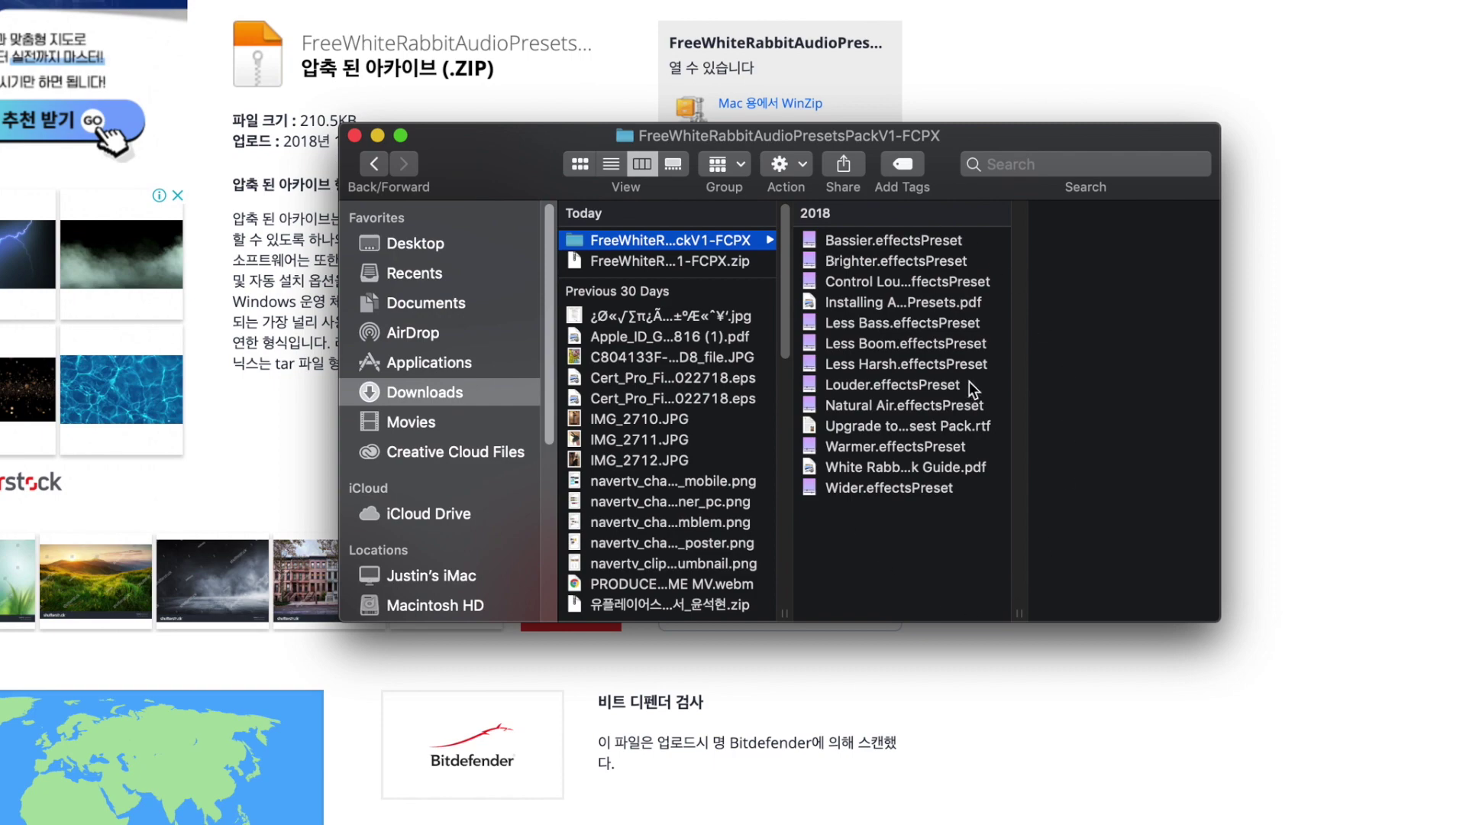
# In a second Finder window, open the Effects Presets folder inside the user Library's Application Support/ProApps folder
pyautogui.press('super+n')
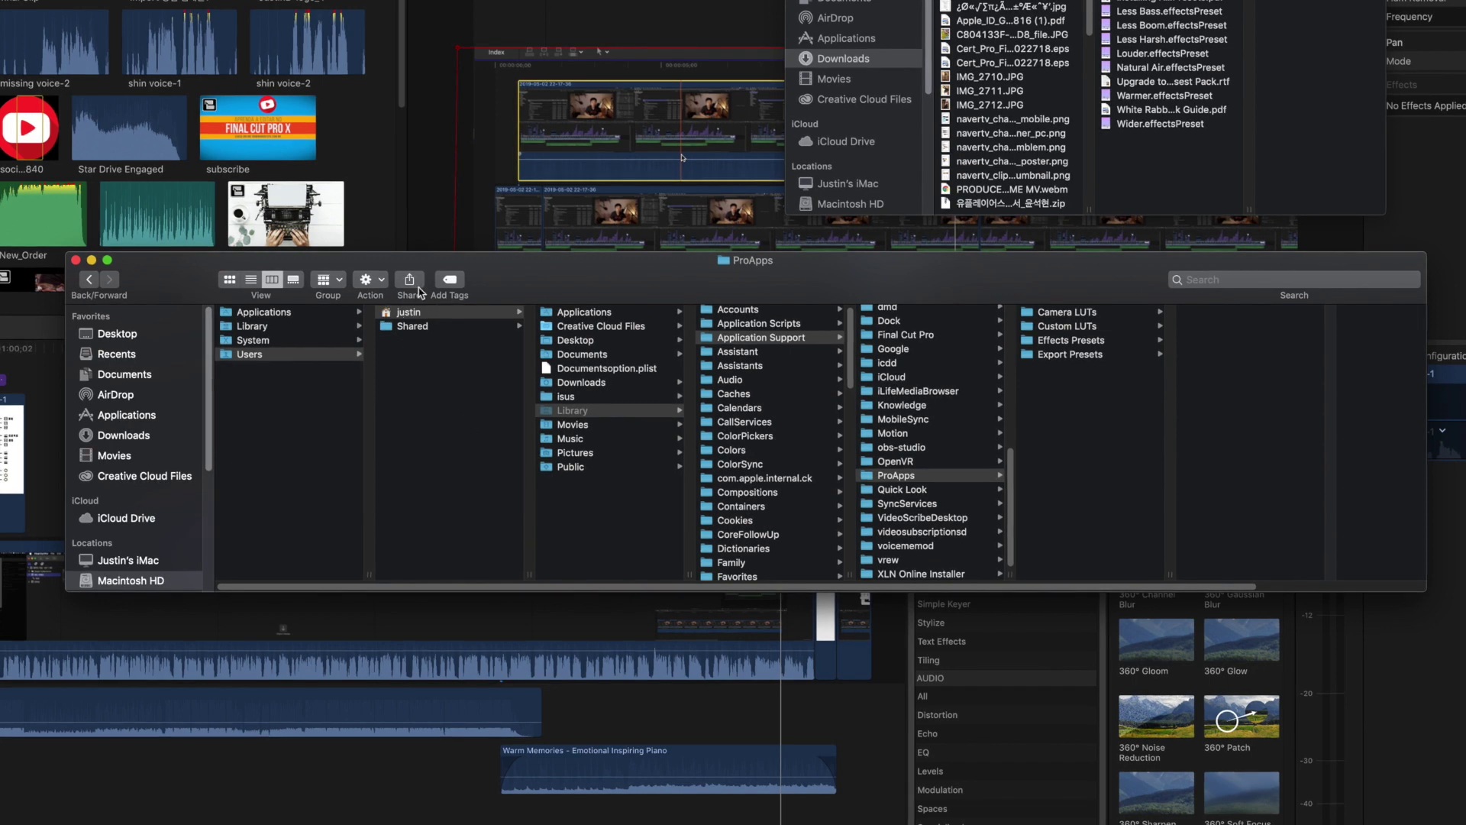
pyautogui.hscroll(2, 534, 397)
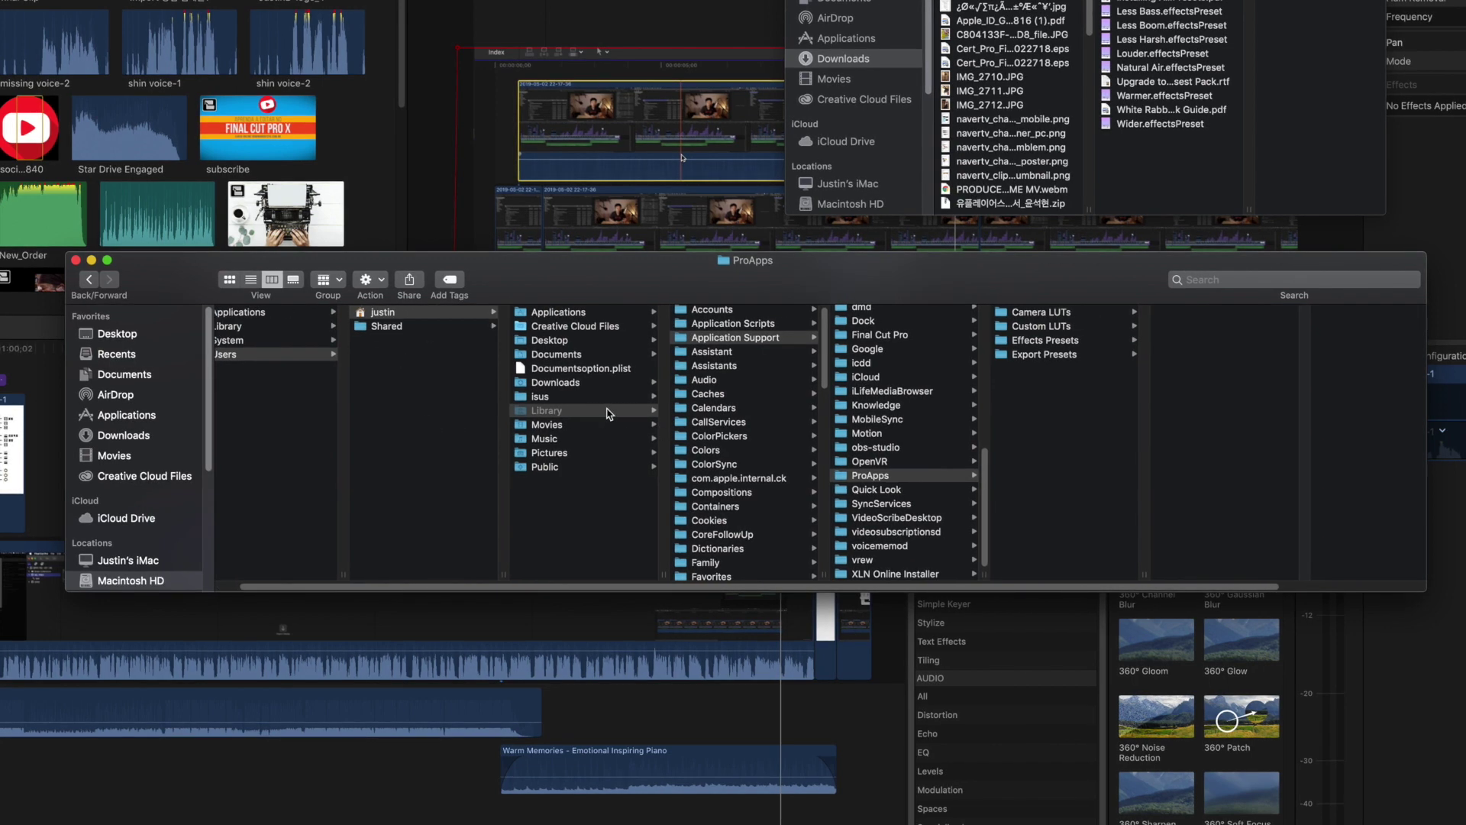
pyautogui.hscroll(2, 799, 363)
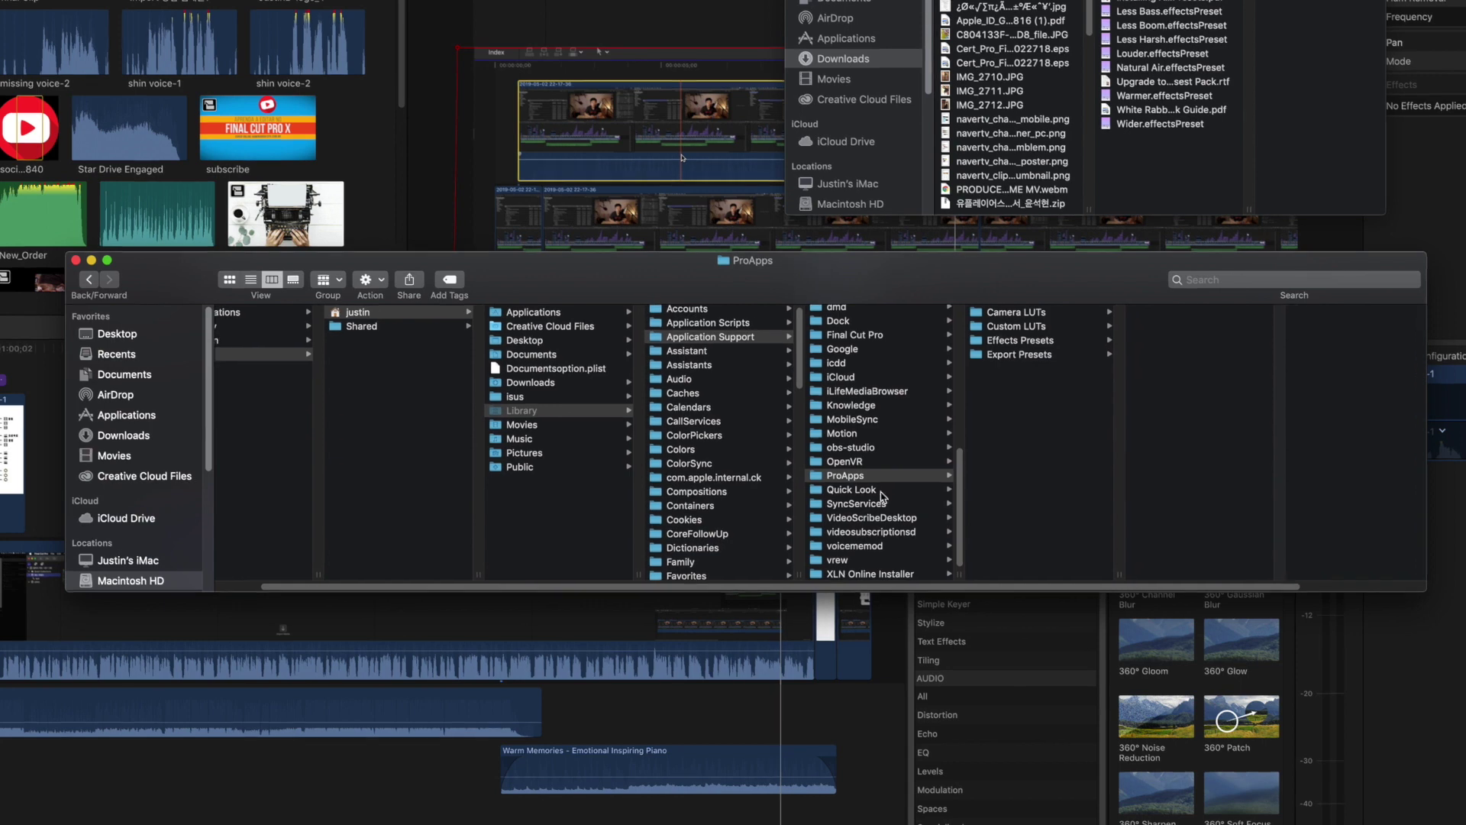
pyautogui.hscroll(2, 1033, 436)
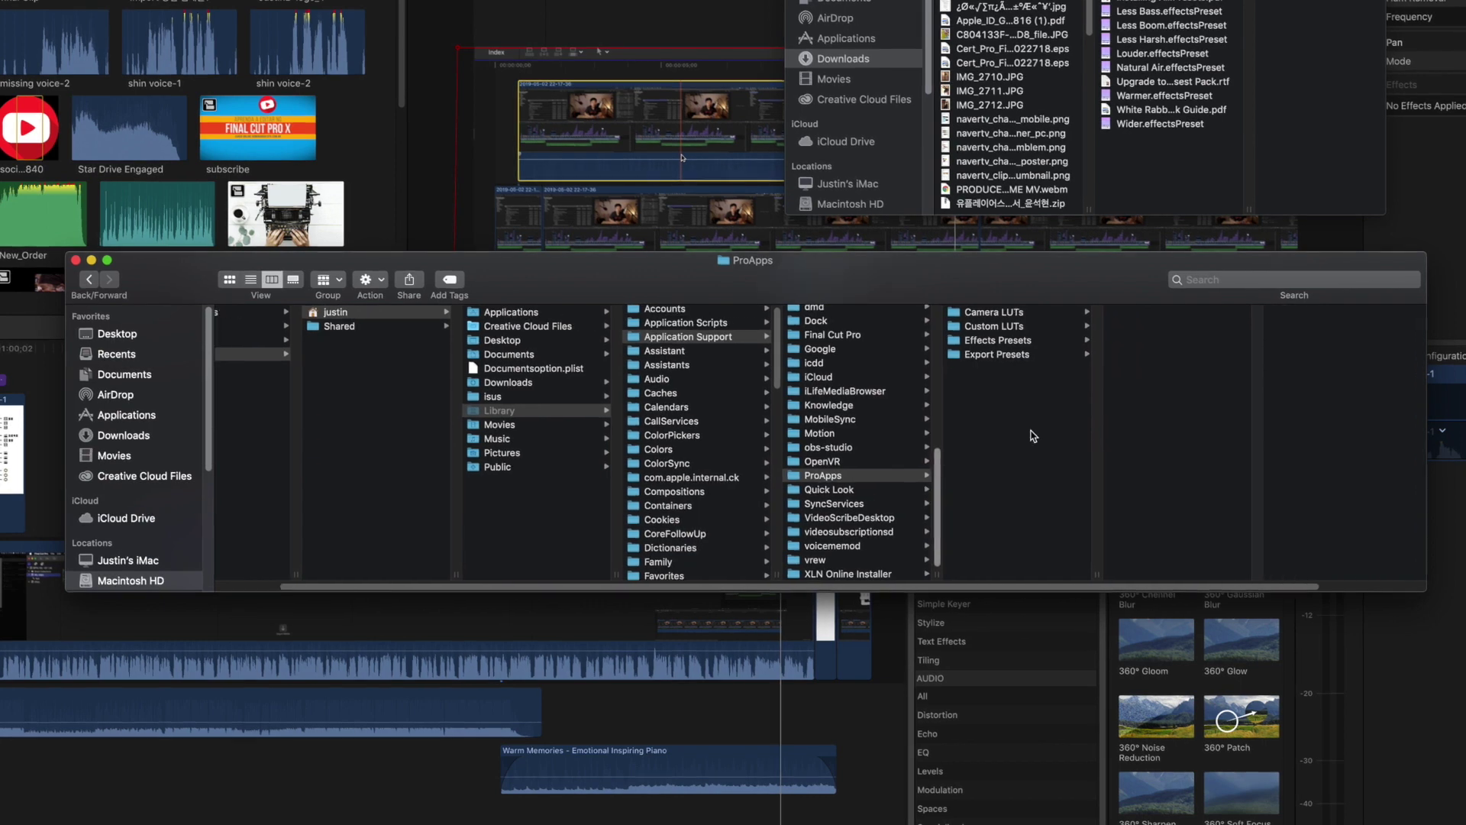
pyautogui.click(985, 341)
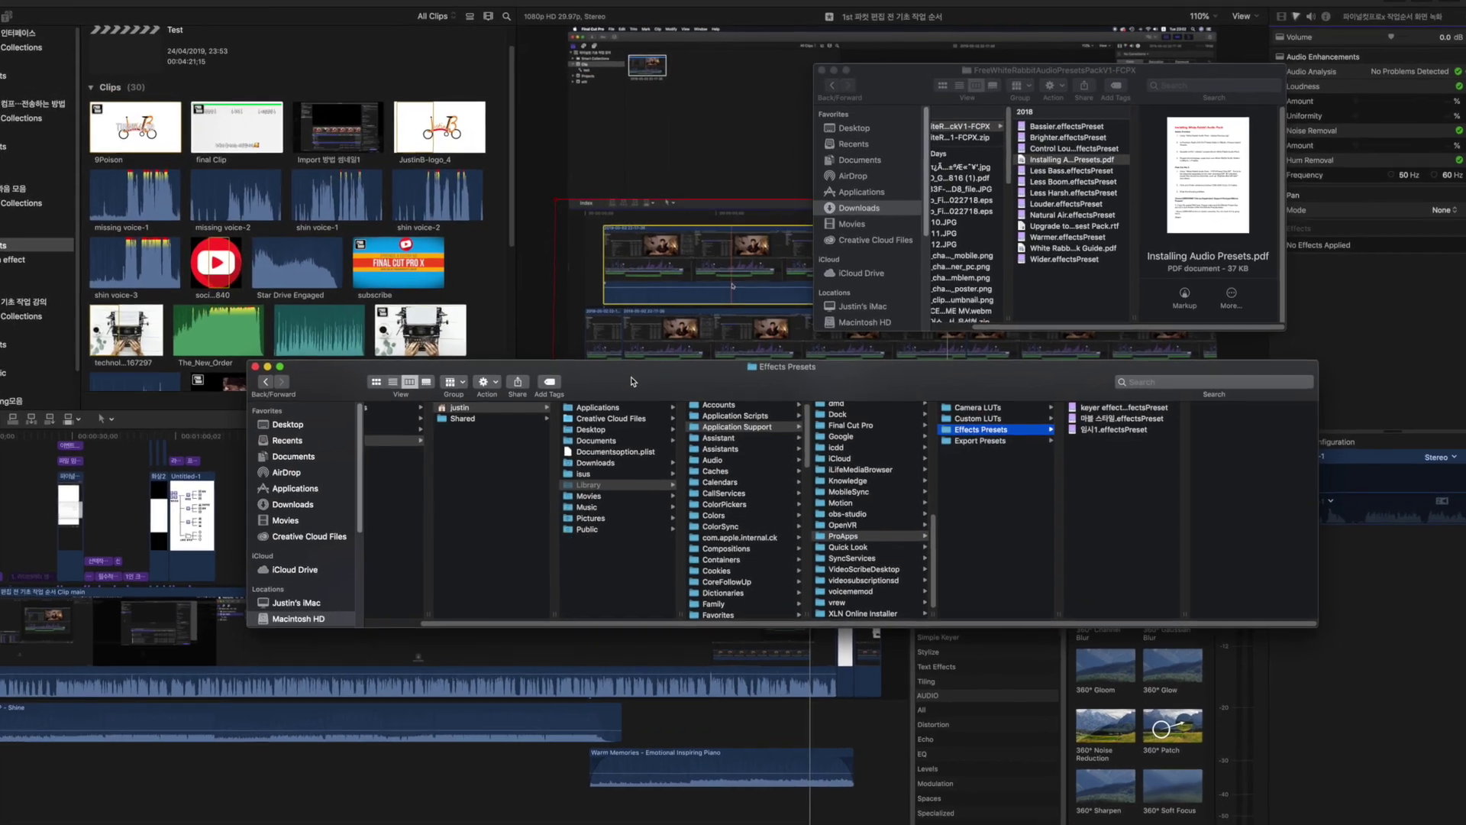
pyautogui.press('super+shift+g')
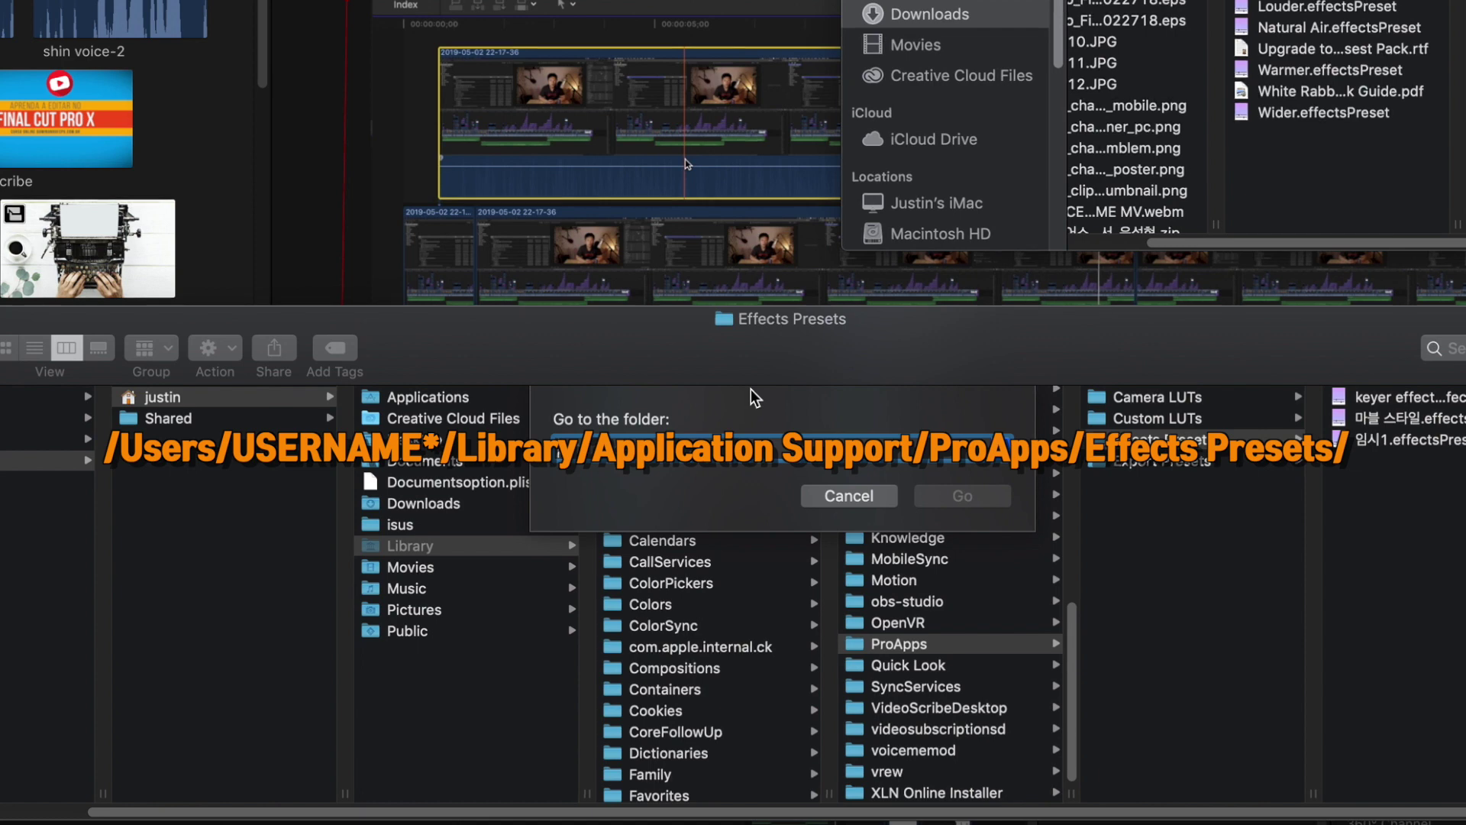
pyautogui.press('Return')
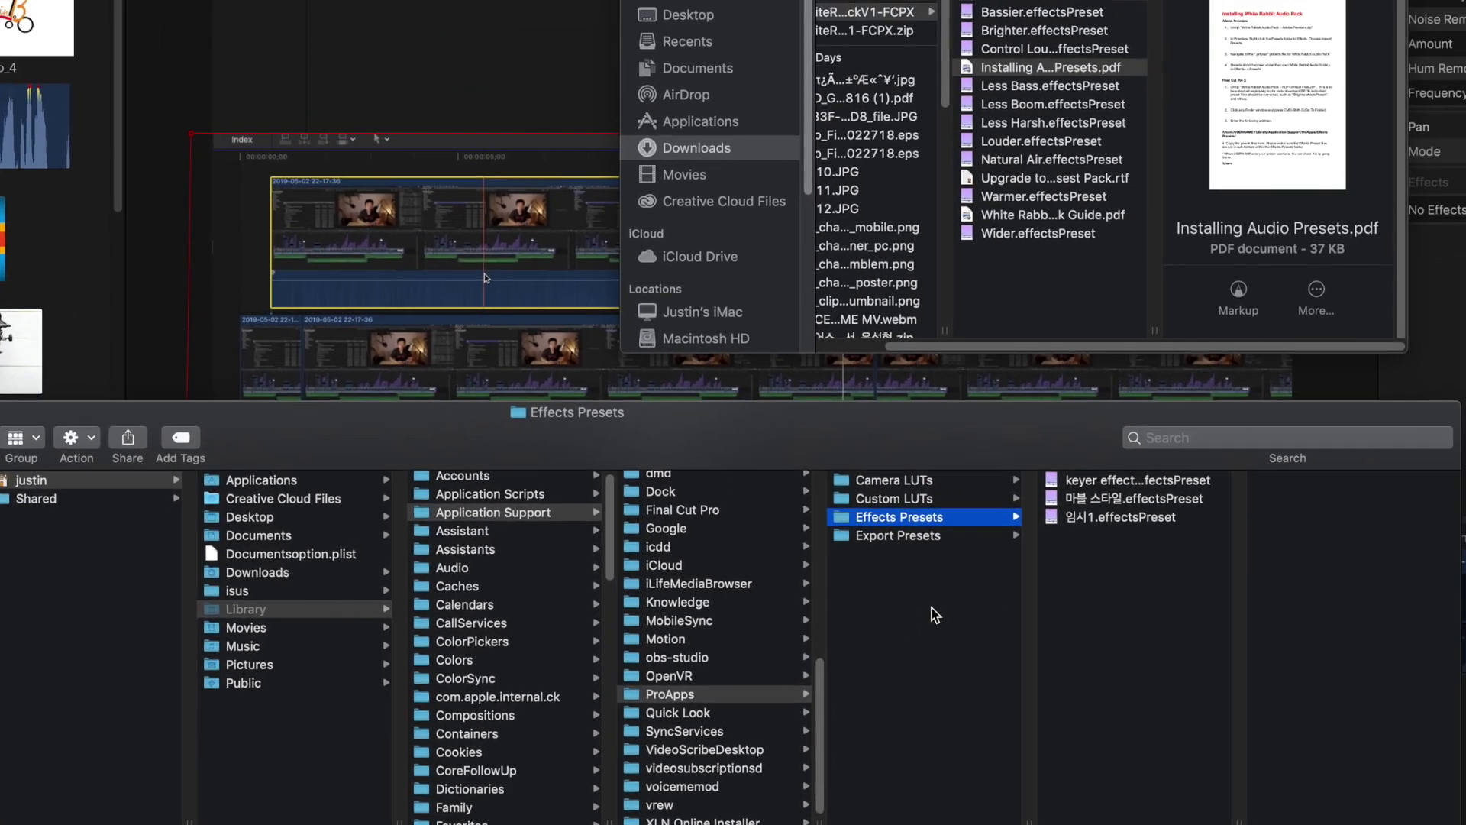
# Copy all files of the downloaded audio presets folder into the ProApps Effects Presets folder
pyautogui.hscroll(-1, 844, 212)
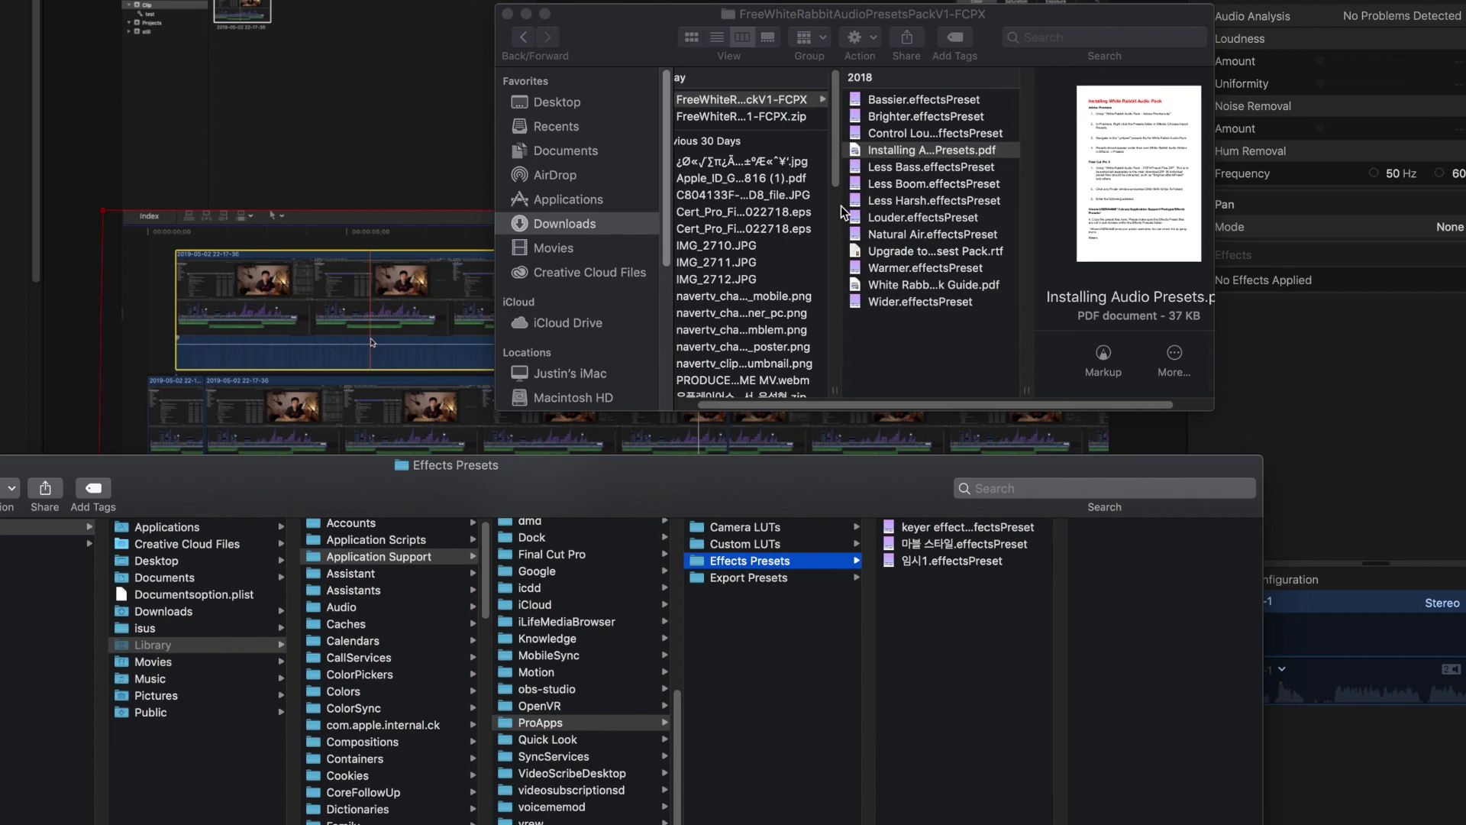
pyautogui.click(897, 229)
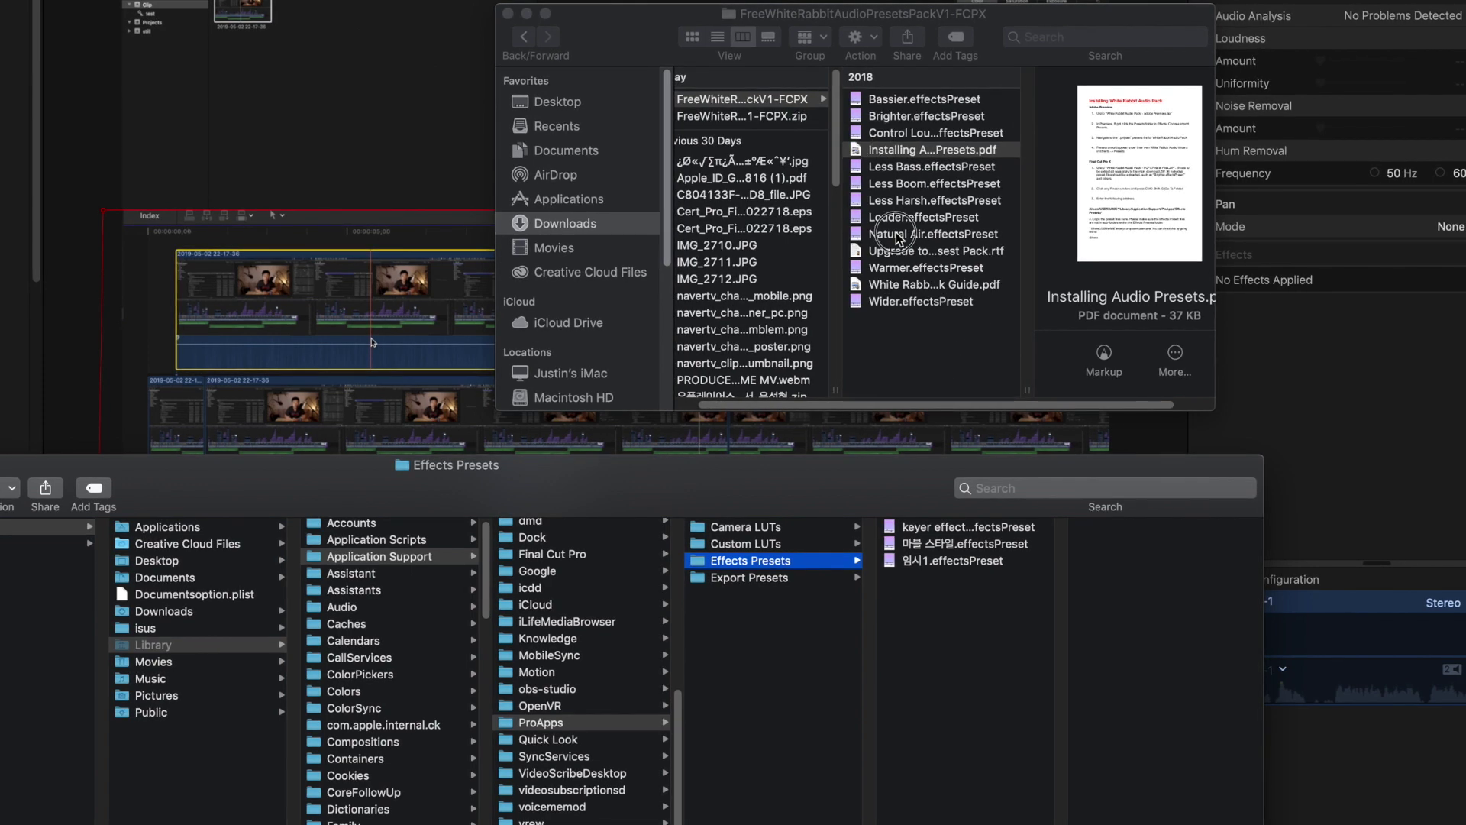
pyautogui.press('super+a')
pyautogui.moveTo(885, 106); pyautogui.dragTo(936, 687)
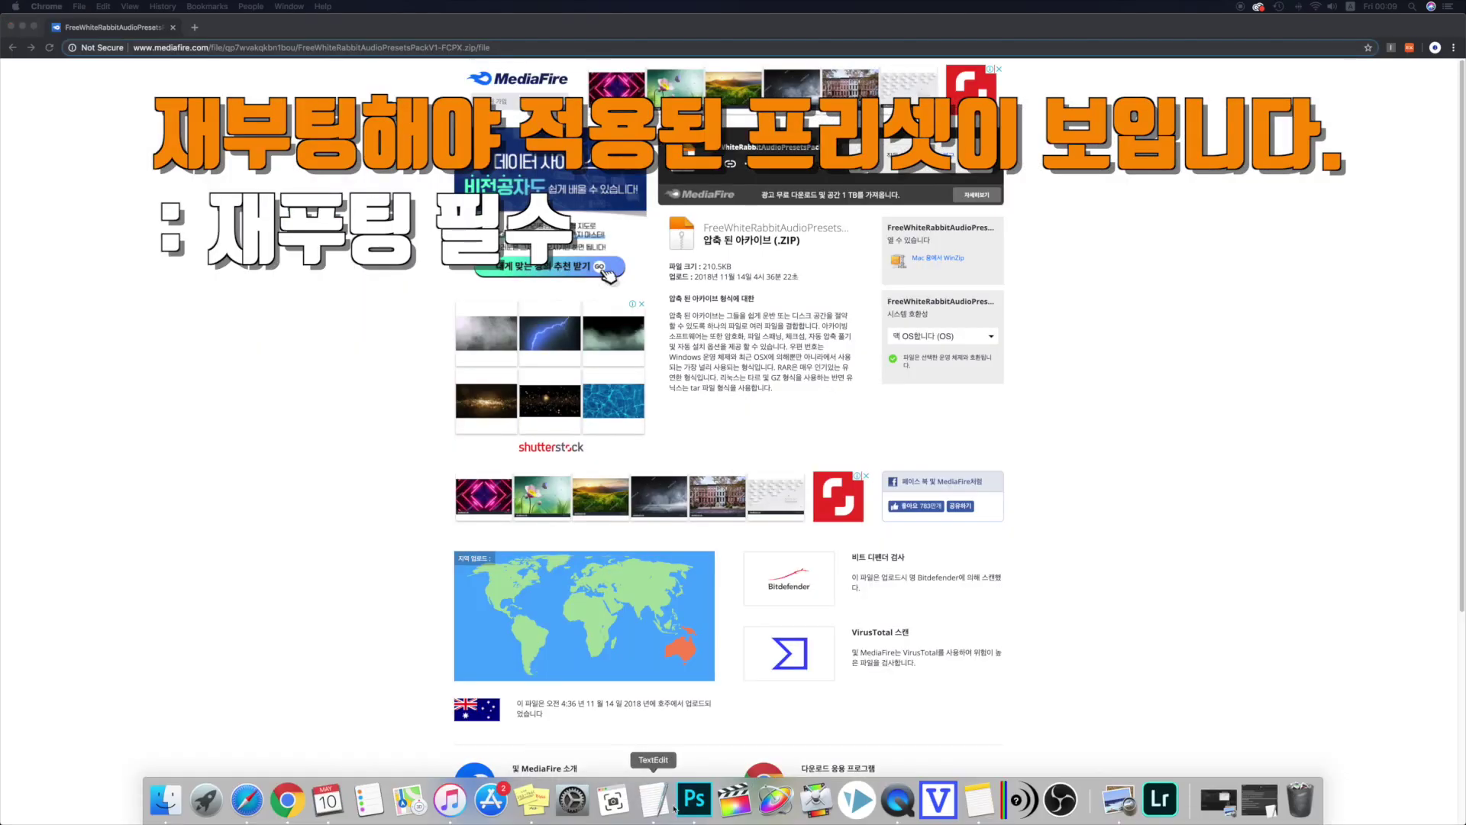
# Switch to Final Cut Pro and show the installed White Rabbit Audio Pack effect categories
pyautogui.click(745, 808)
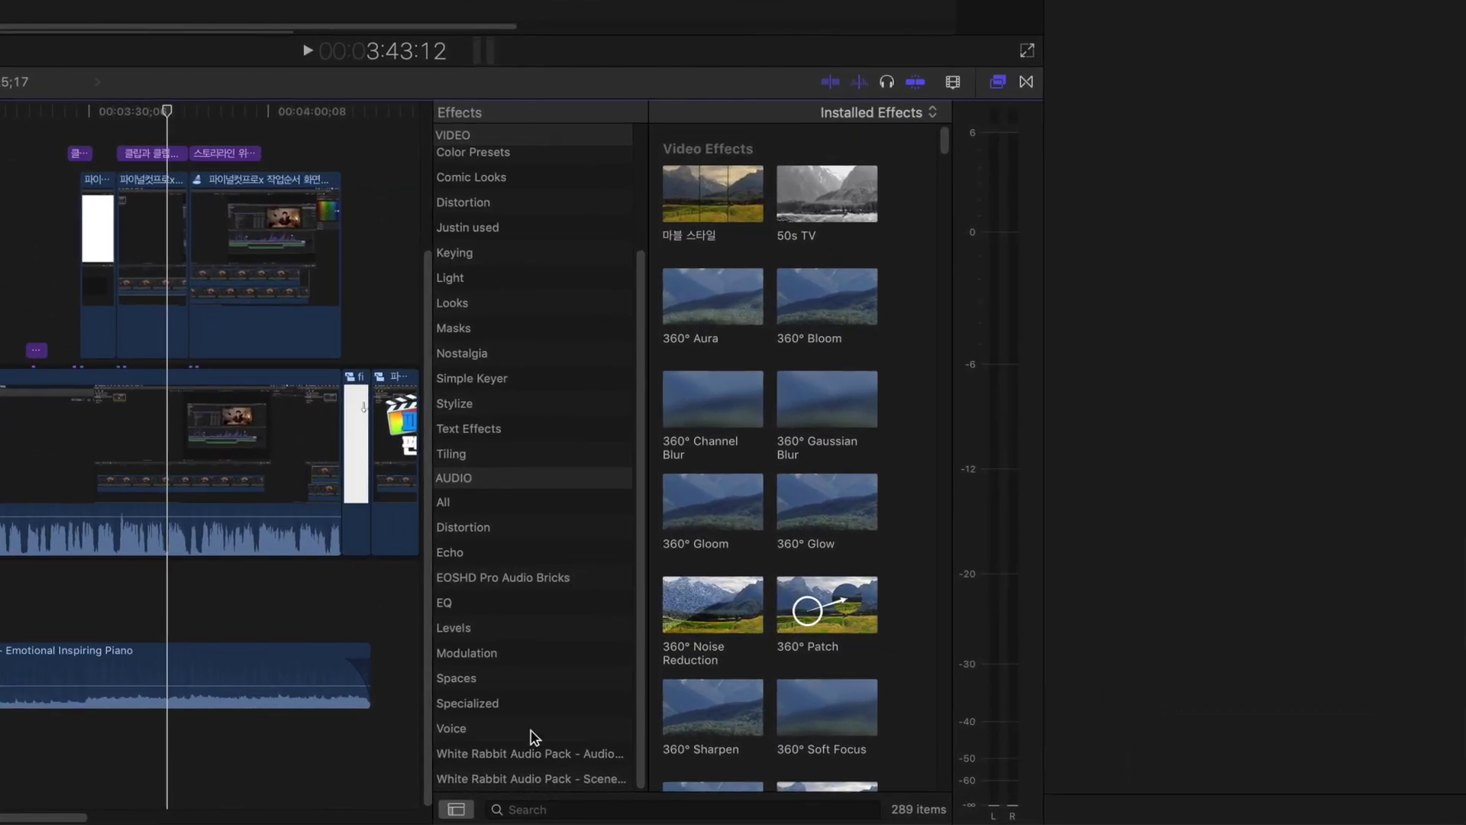
pyautogui.click(482, 754)
pyautogui.click(481, 777)
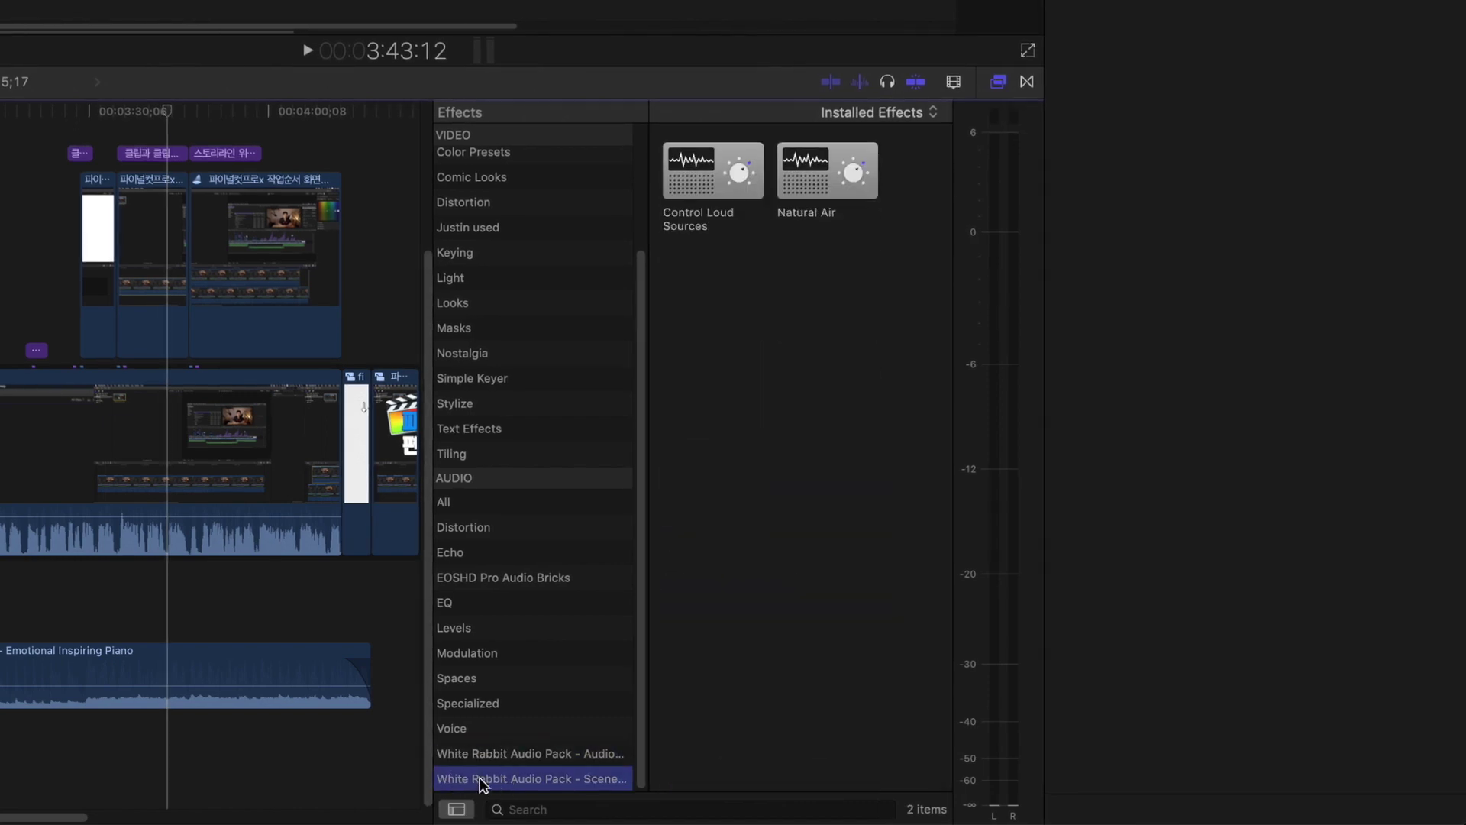
# Apply the Bassier preset from the White Rabbit Audio Pack's Audio category to the main timeline clip
pyautogui.click(483, 756)
pyautogui.moveTo(712, 171); pyautogui.dragTo(0, 533)
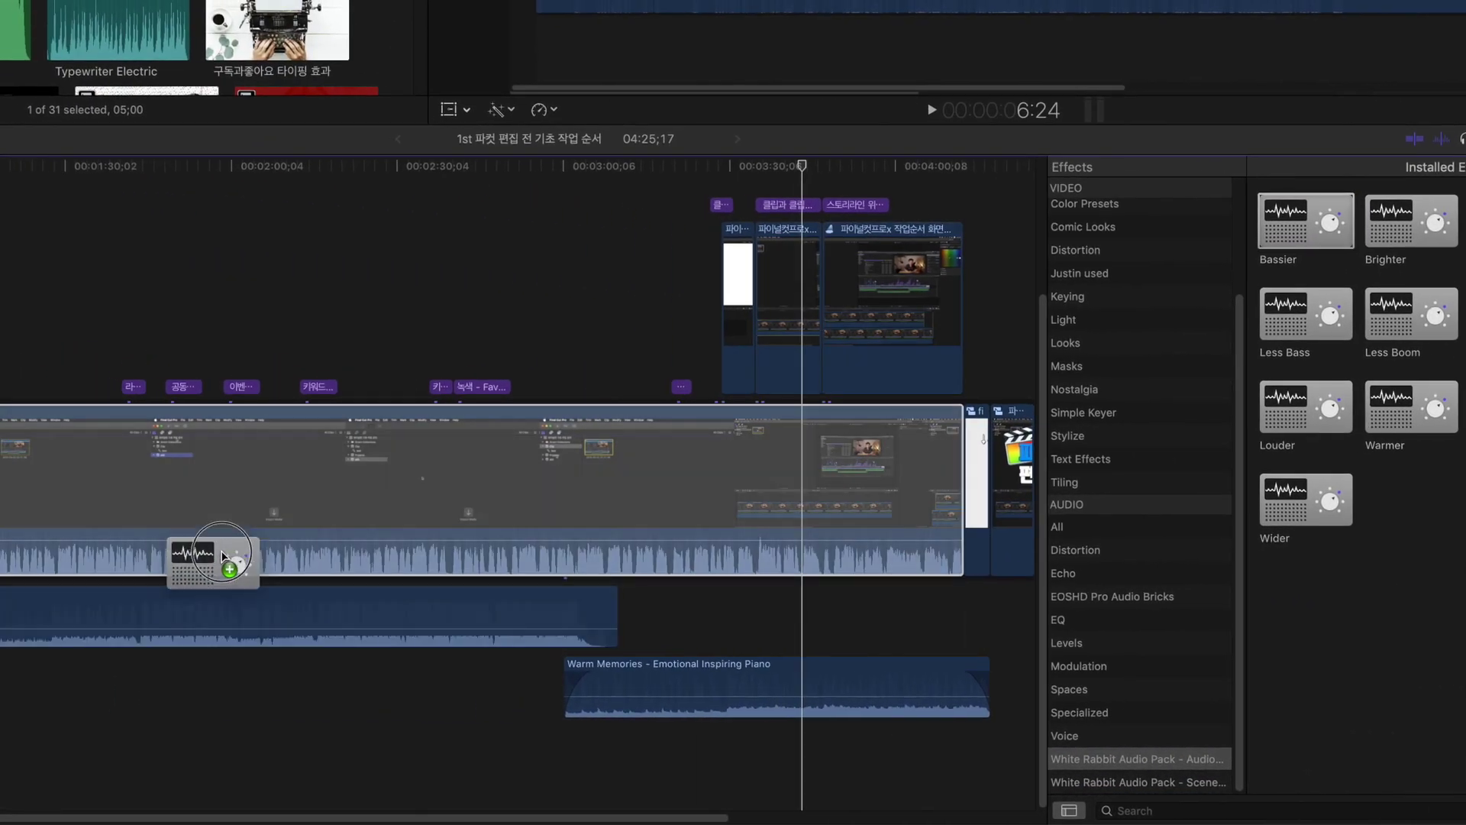
pyautogui.moveTo(221, 555); pyautogui.dragTo(223, 555)
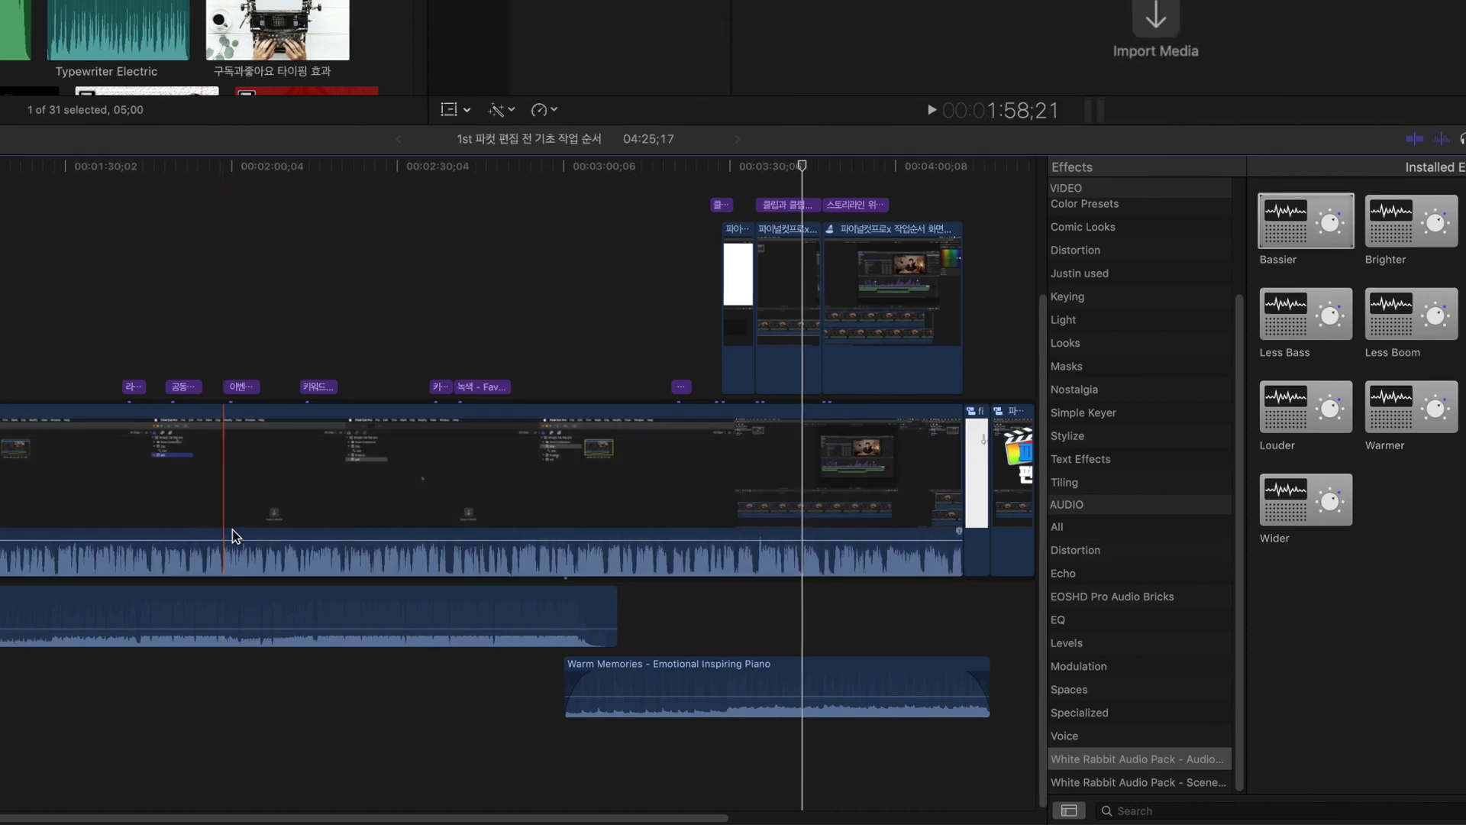
pyautogui.click(180, 493)
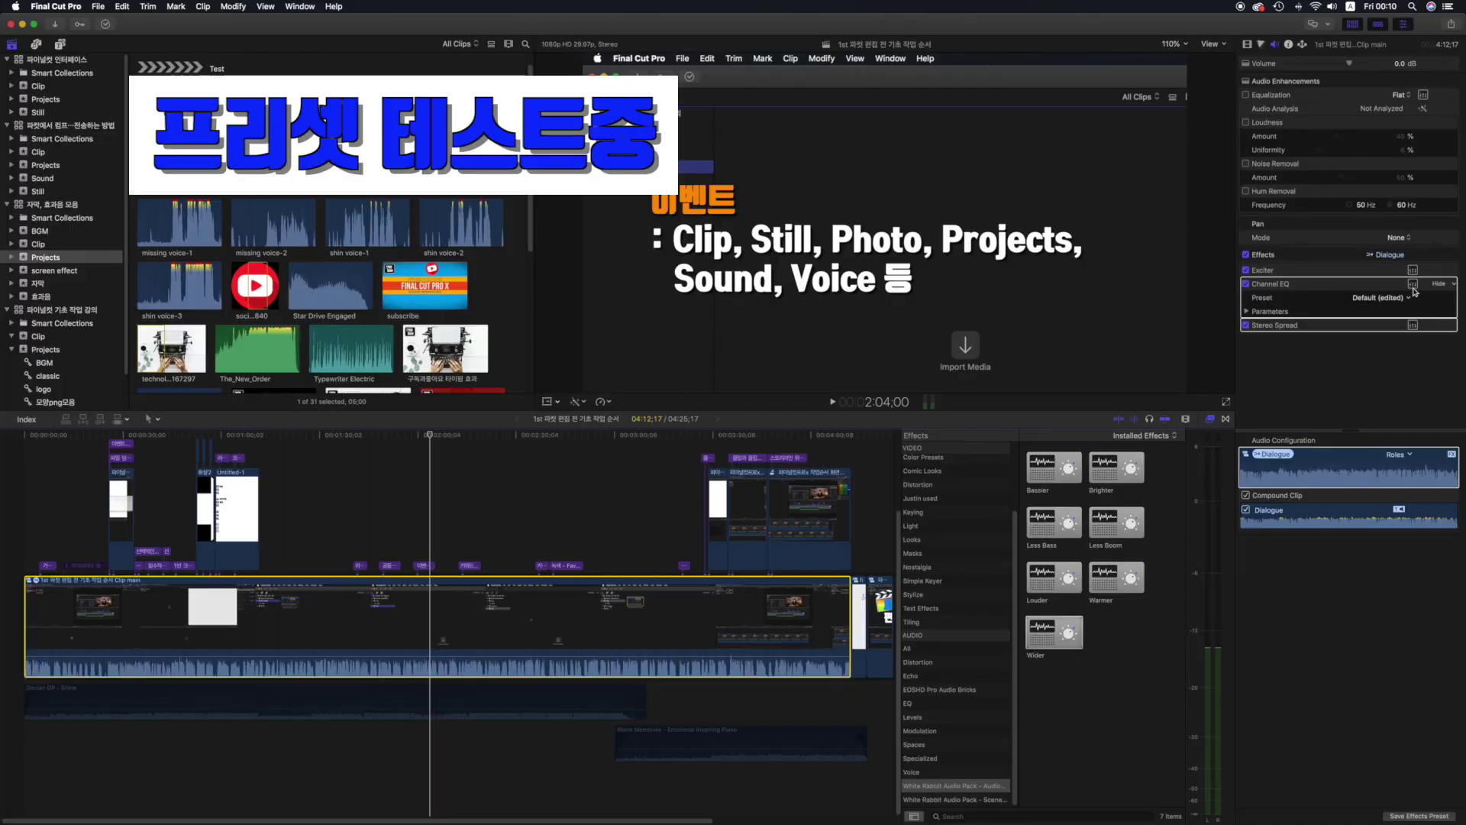
# Open the clip's Channel EQ, raise the low-mid band to about +9.0 dB at 305 Hz, and adjust it during playback
pyautogui.click(1412, 285)
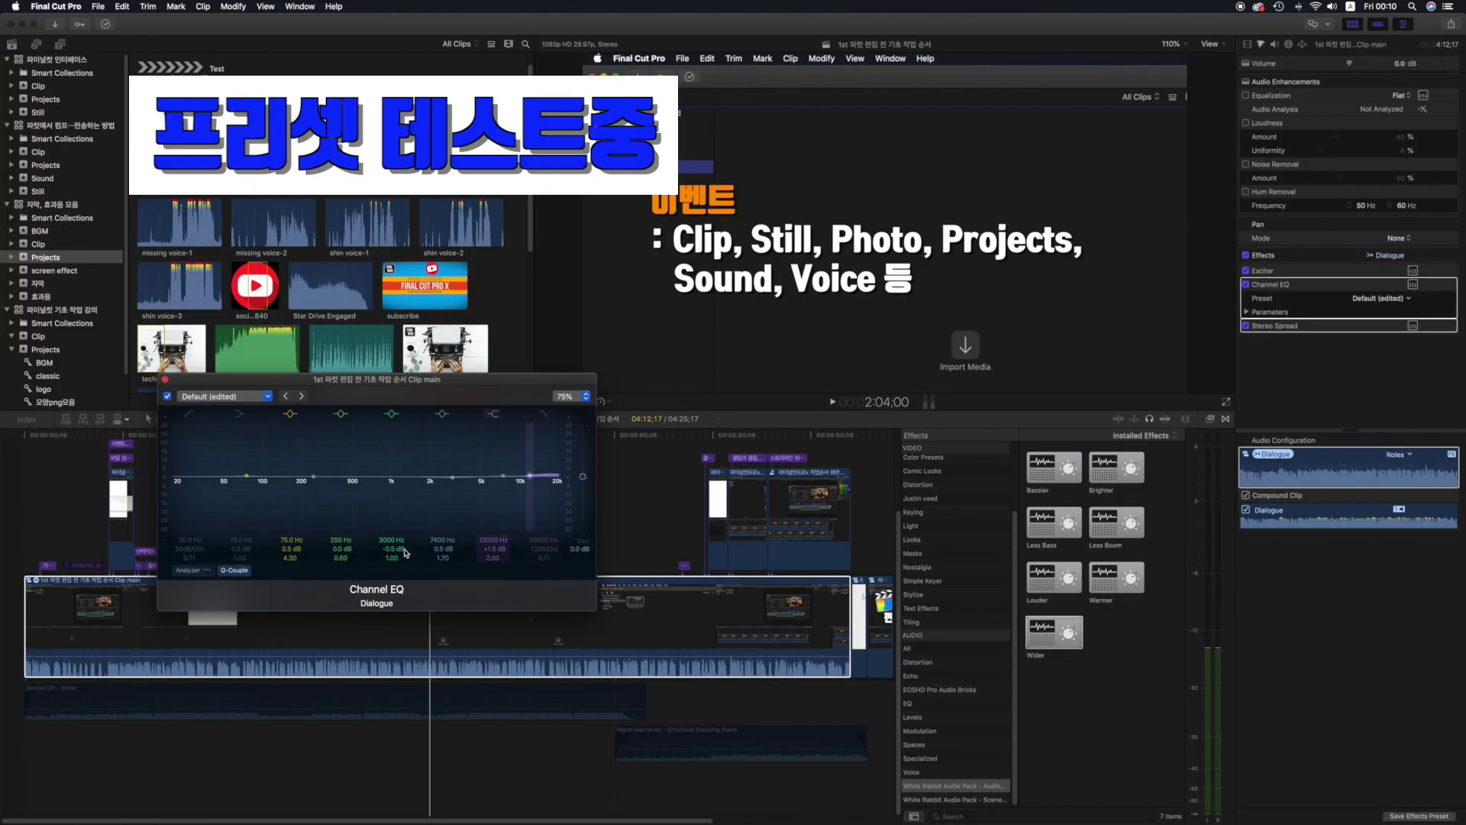
pyautogui.moveTo(316, 481); pyautogui.dragTo(324, 461)
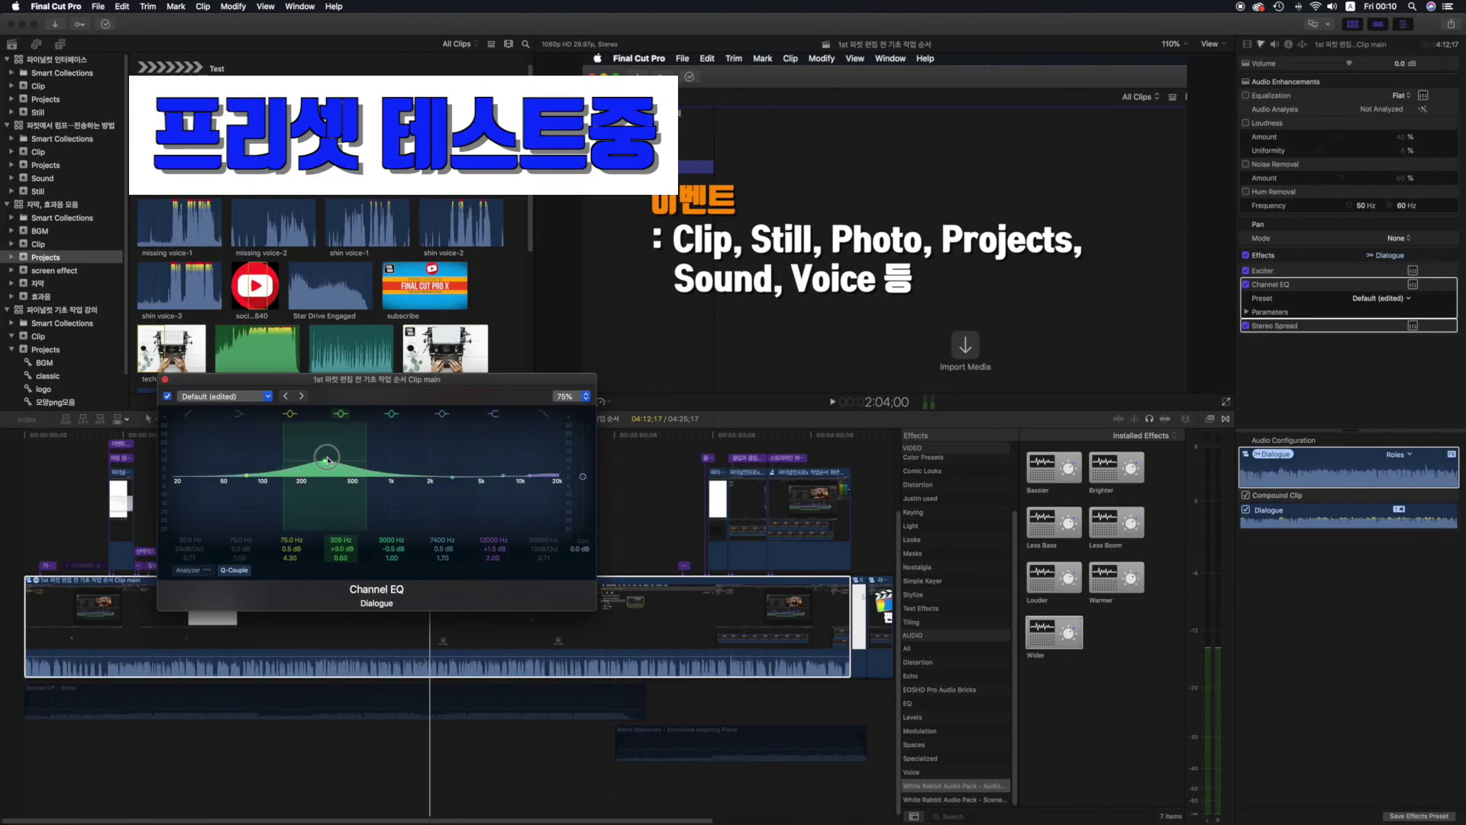
pyautogui.press('space')
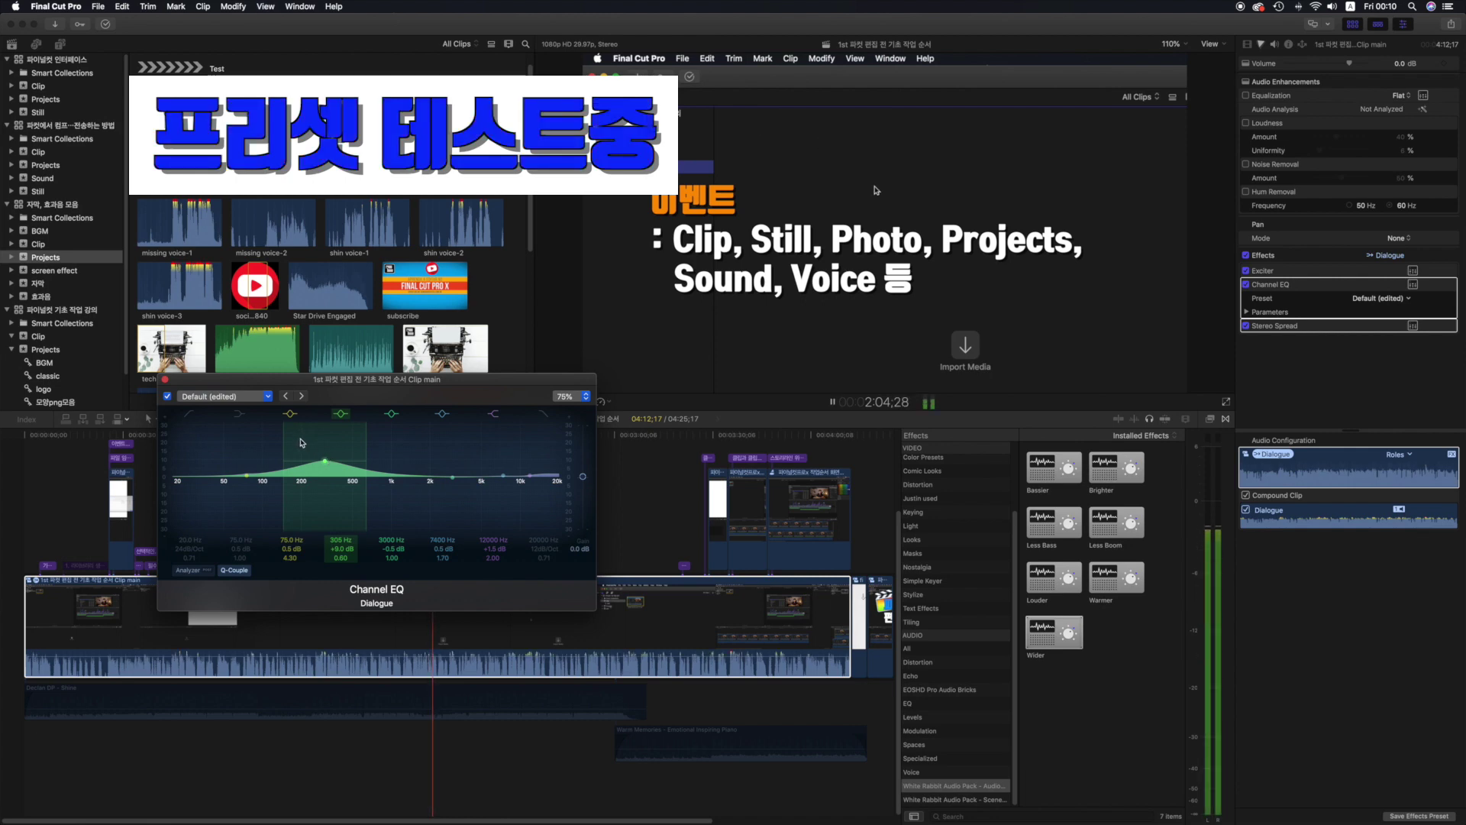
pyautogui.moveTo(327, 463); pyautogui.dragTo(467, 465)
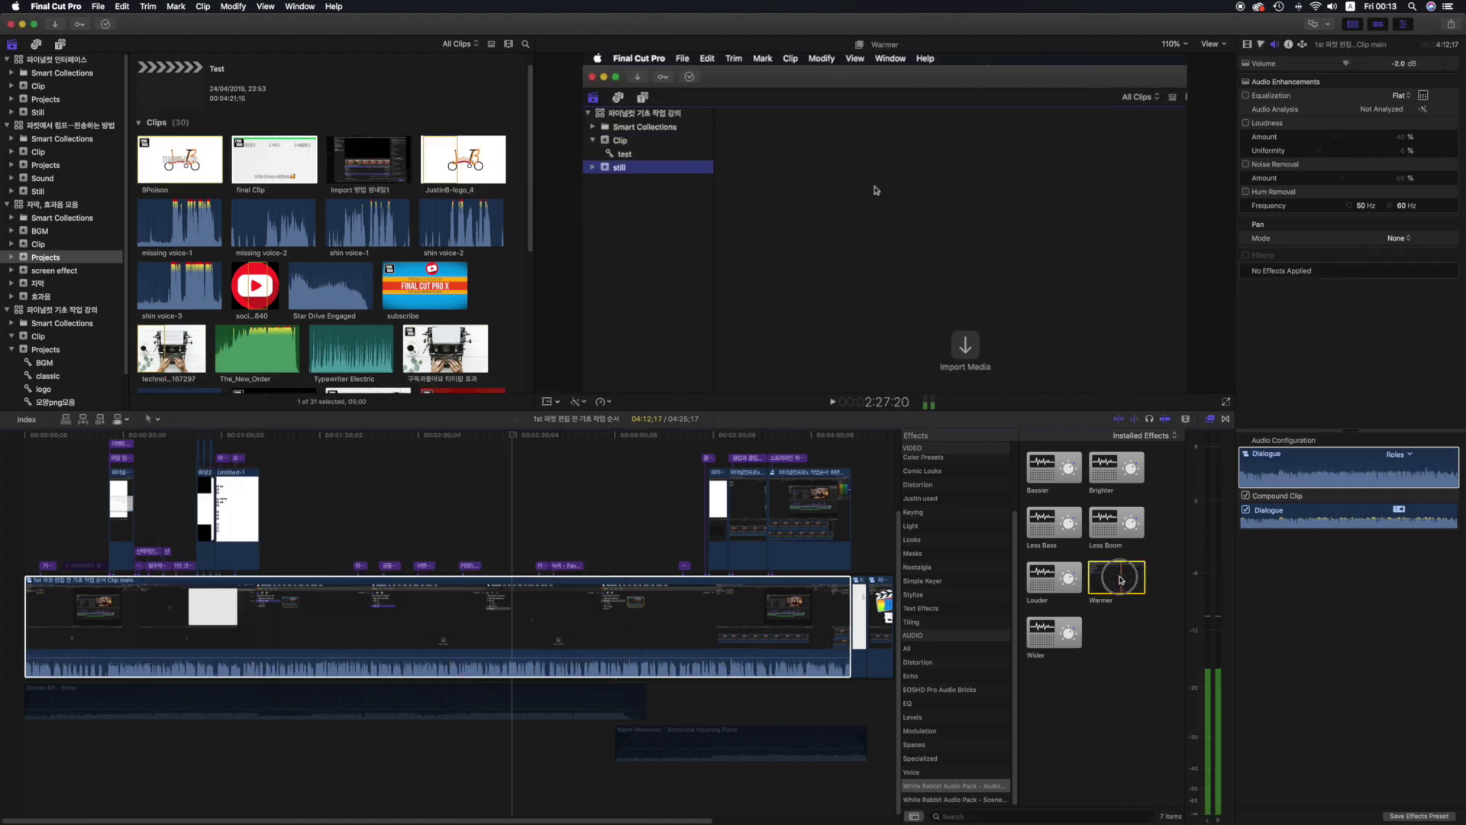
# Apply the Warmer preset to the main timeline clip and load the Soft Vocals Compressor preset in its Compressor
pyautogui.click(620, 640)
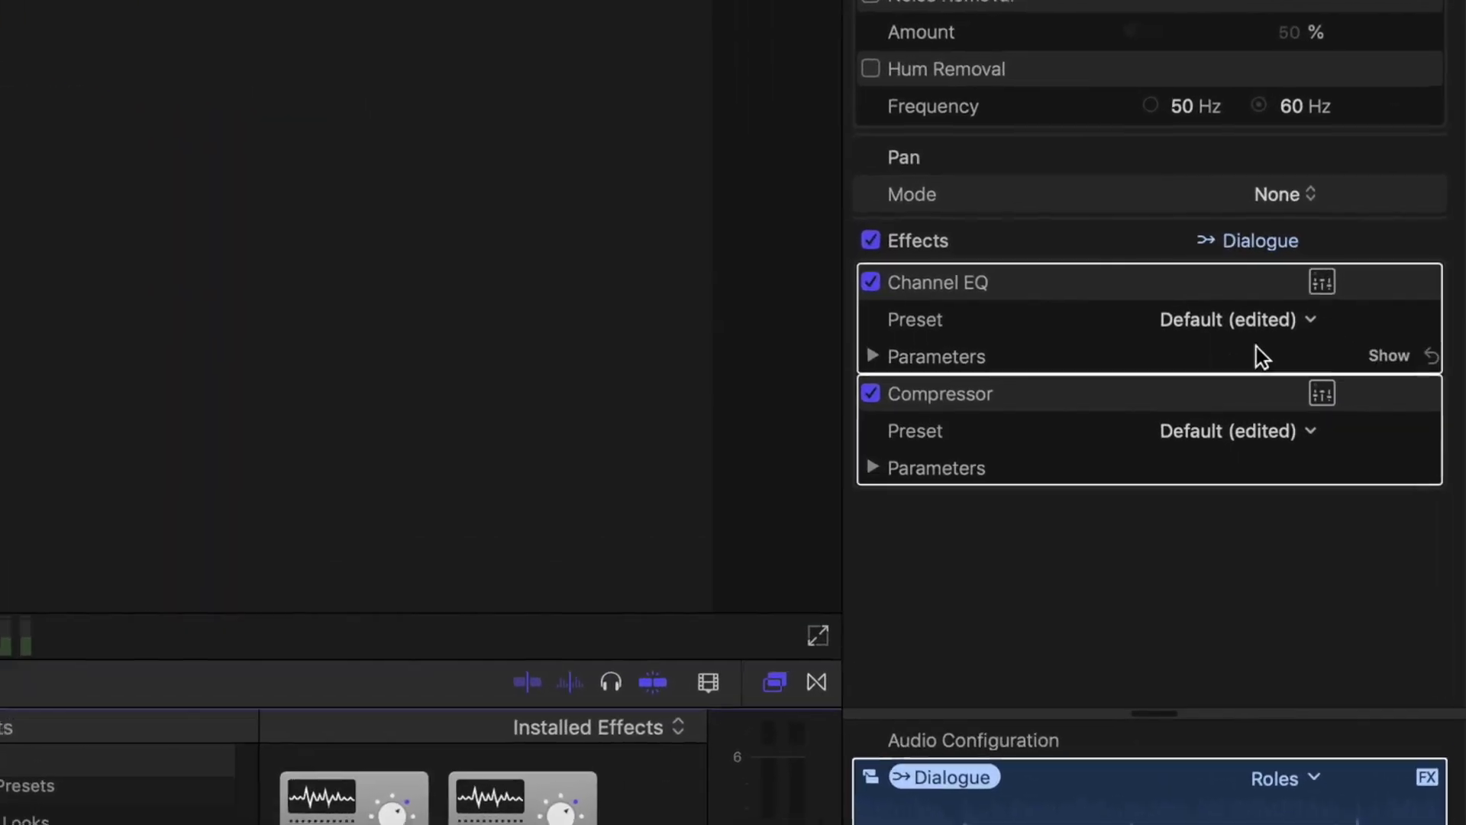
pyautogui.click(1276, 431)
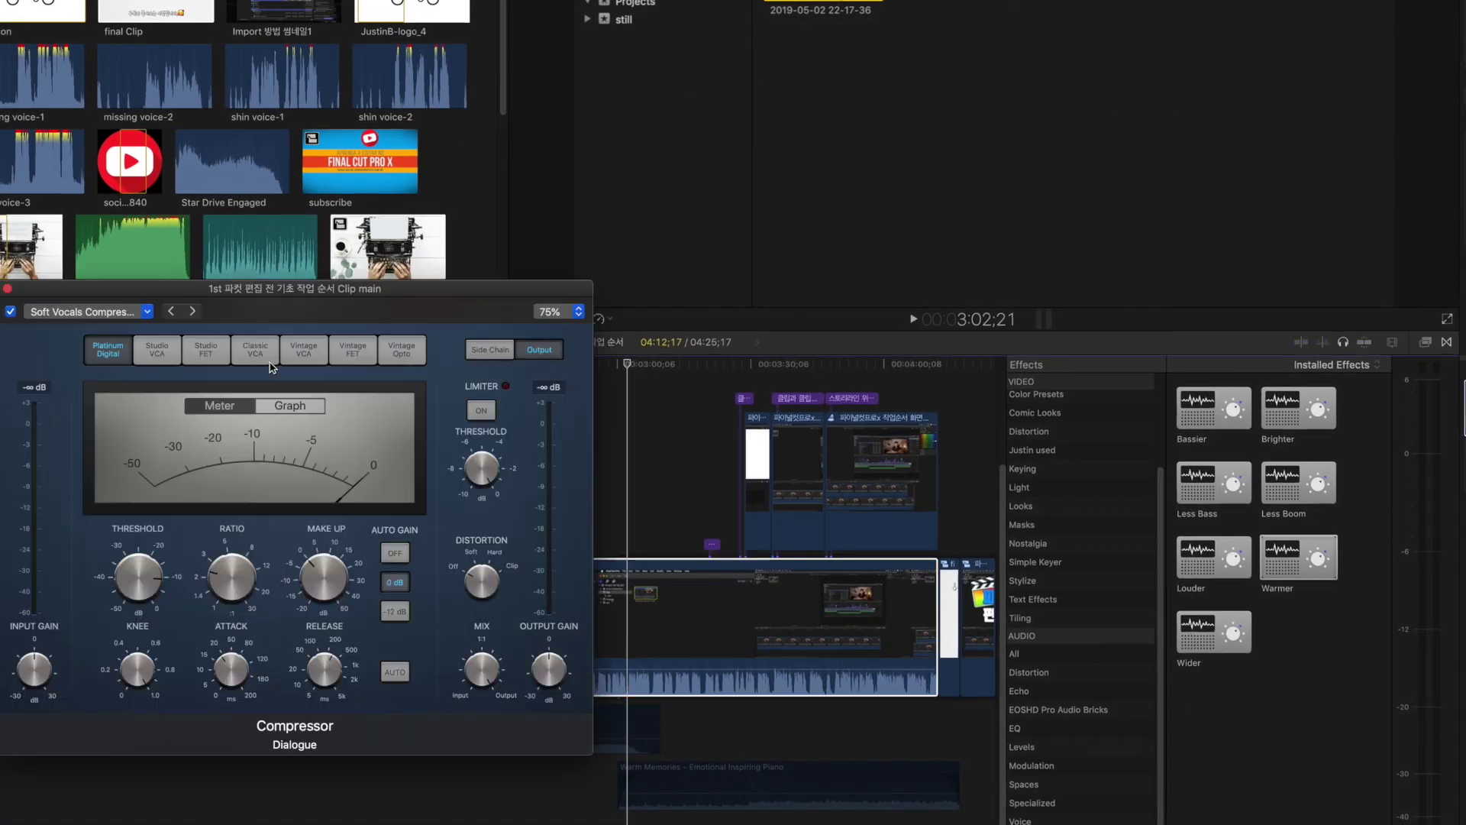
pyautogui.click(252, 286)
pyautogui.moveTo(252, 286); pyautogui.dragTo(342, 42)
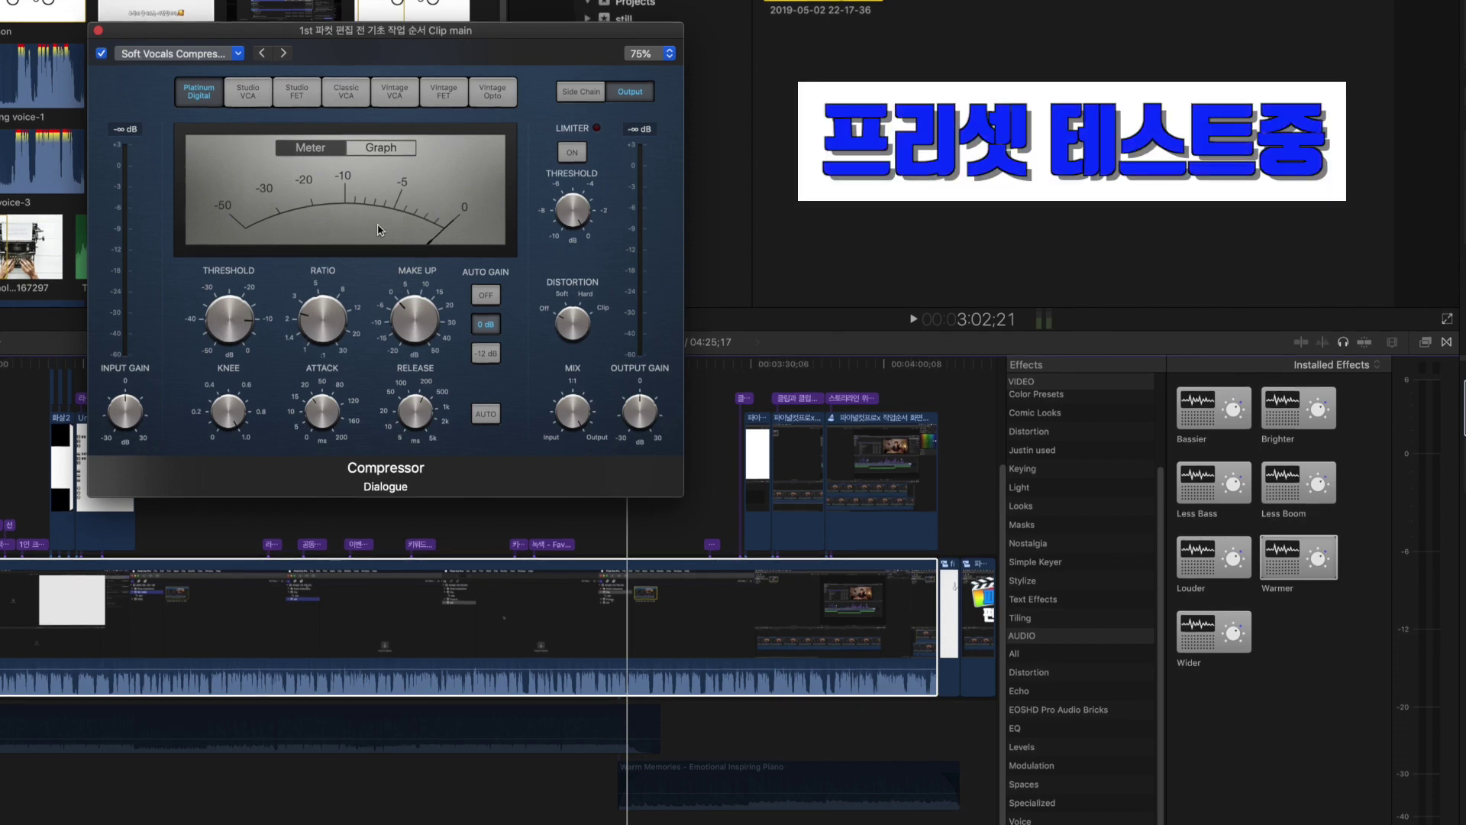
# Play the timeline and compare the Compressor's auto gain at -12 dB and 0 dB
pyautogui.press('space')
pyautogui.moveTo(214, 336)
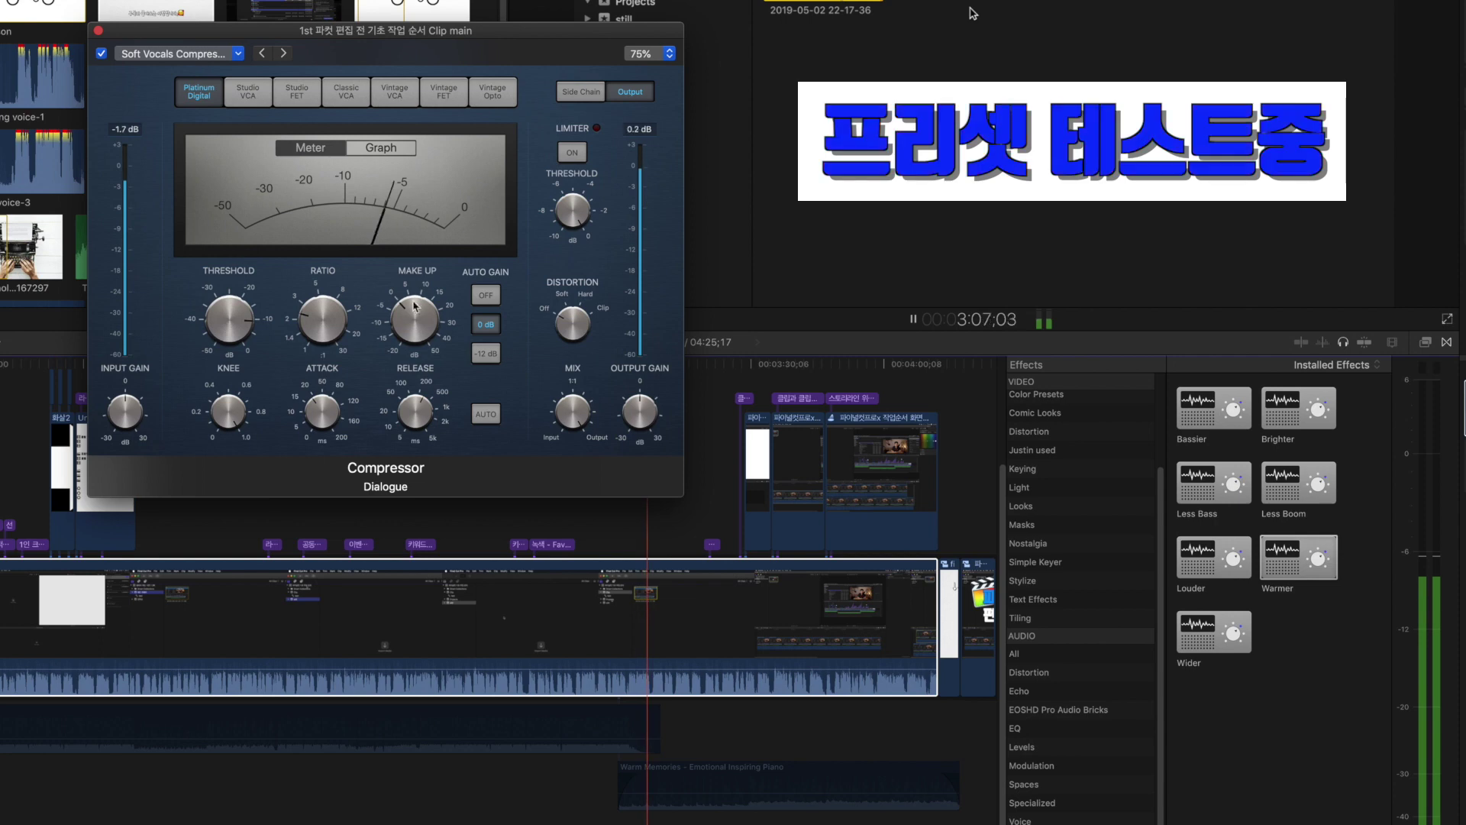
pyautogui.click(486, 354)
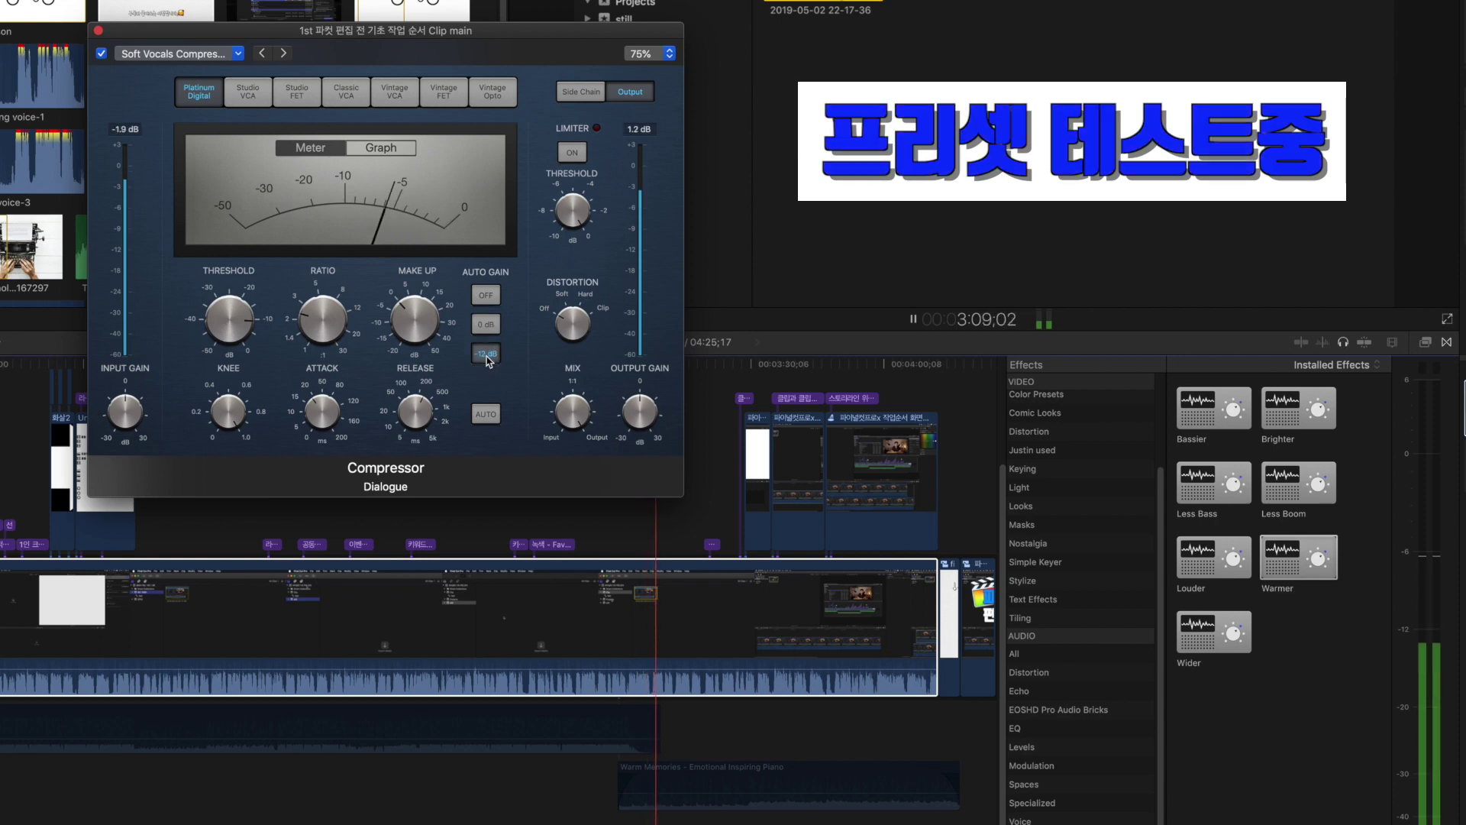
pyautogui.click(486, 325)
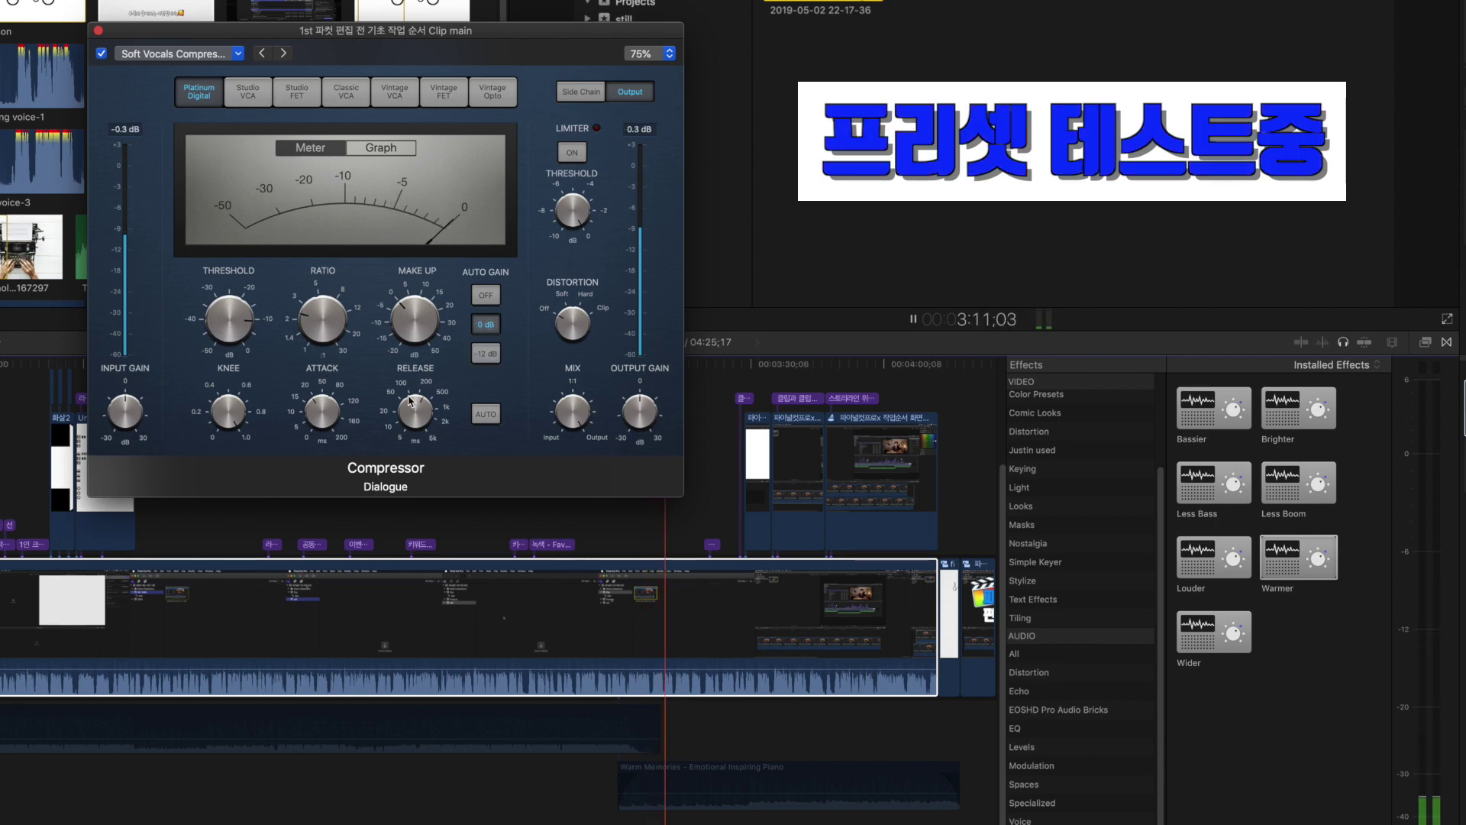
# Try lowering the Compressor's make-up gain to -7.0 dB during playback, and undo the change
pyautogui.moveTo(405, 315)
pyautogui.mouseDown()
pyautogui.moveTo(417, 305)
pyautogui.moveTo(398, 310)
pyautogui.mouseUp()
pyautogui.moveTo(391, 318); pyautogui.dragTo(393, 330)
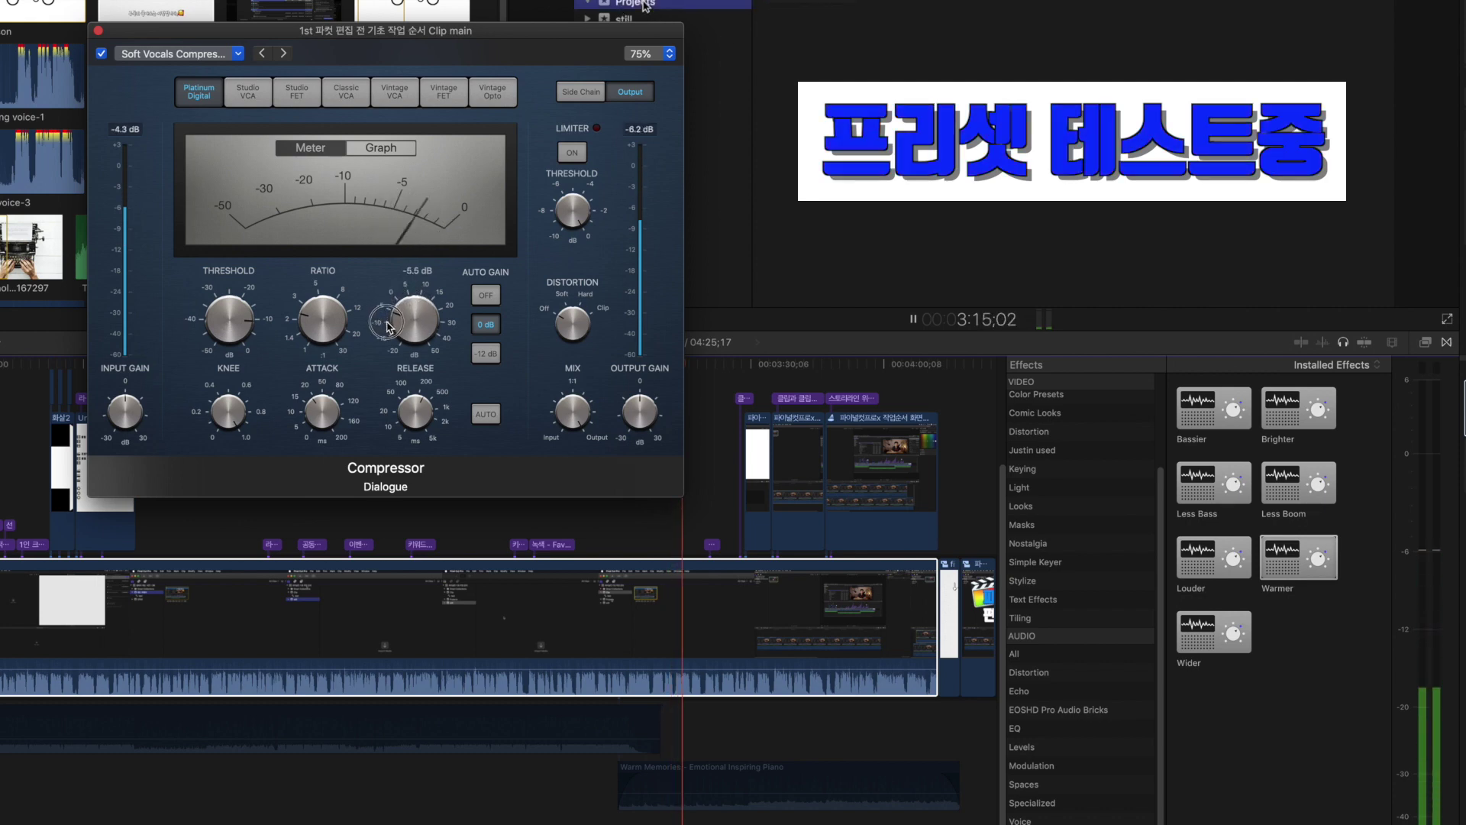
pyautogui.press('space')
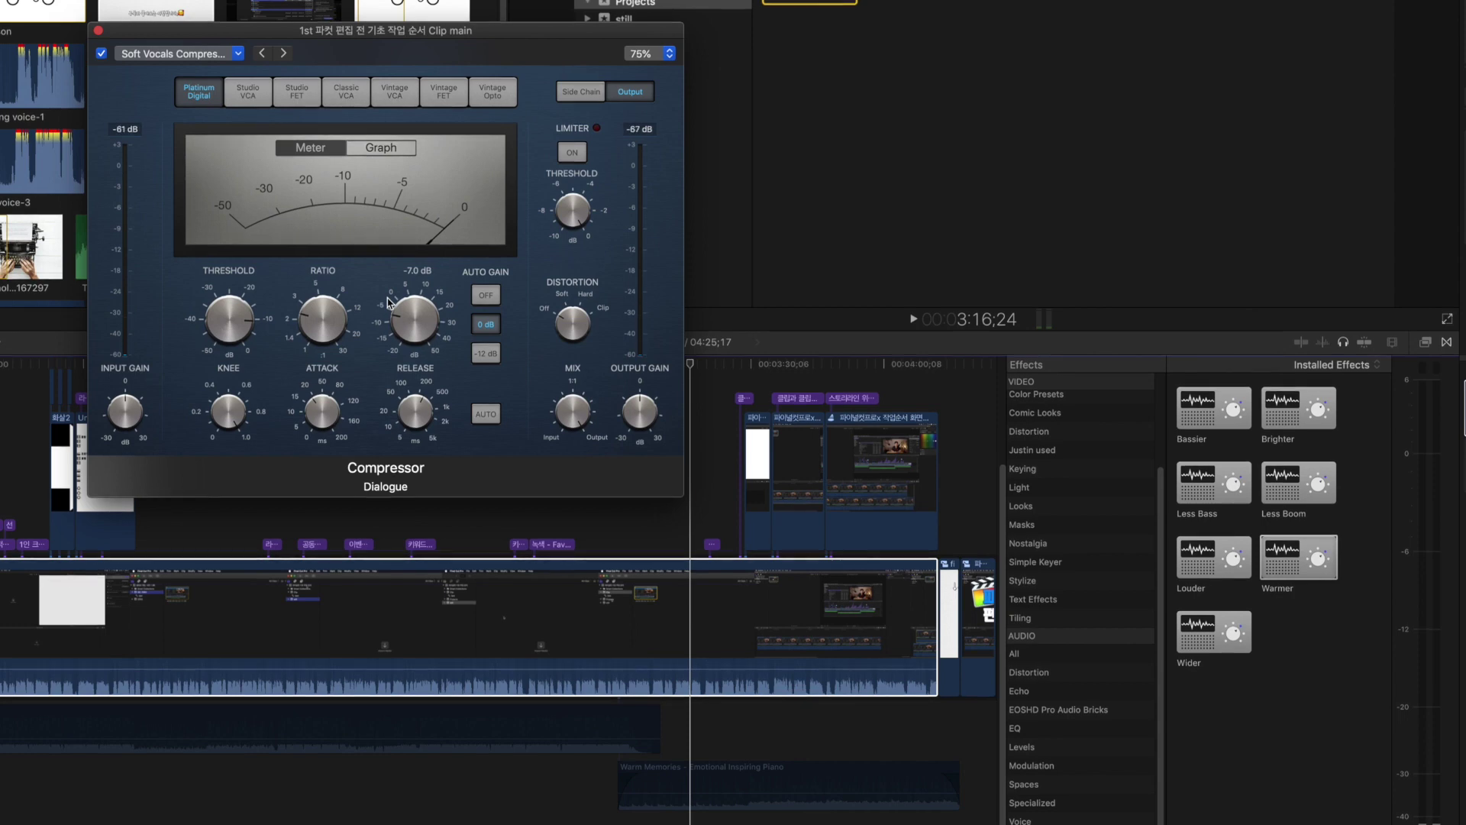
pyautogui.press('super+w')
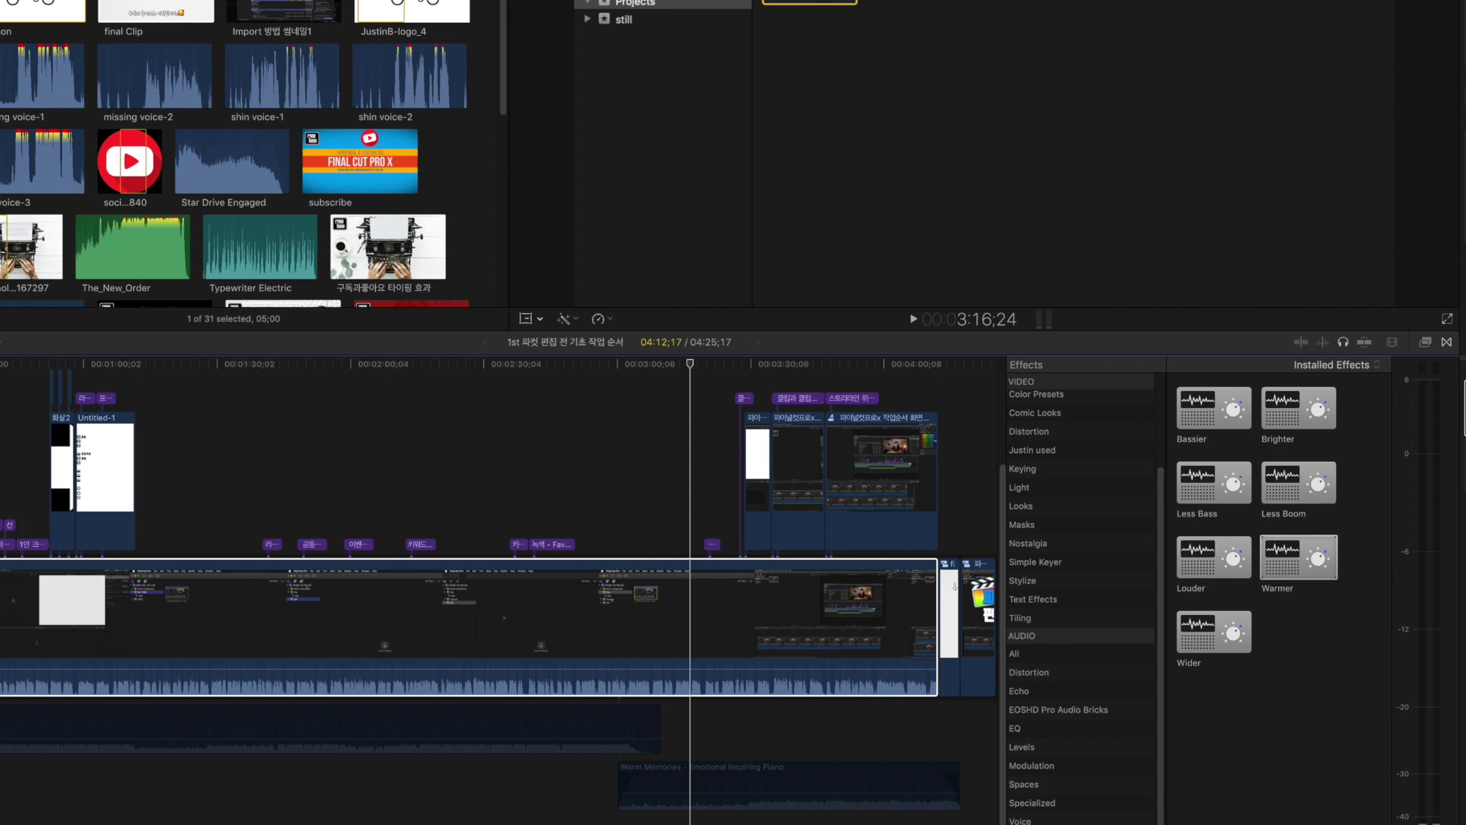
pyautogui.press('super+z')
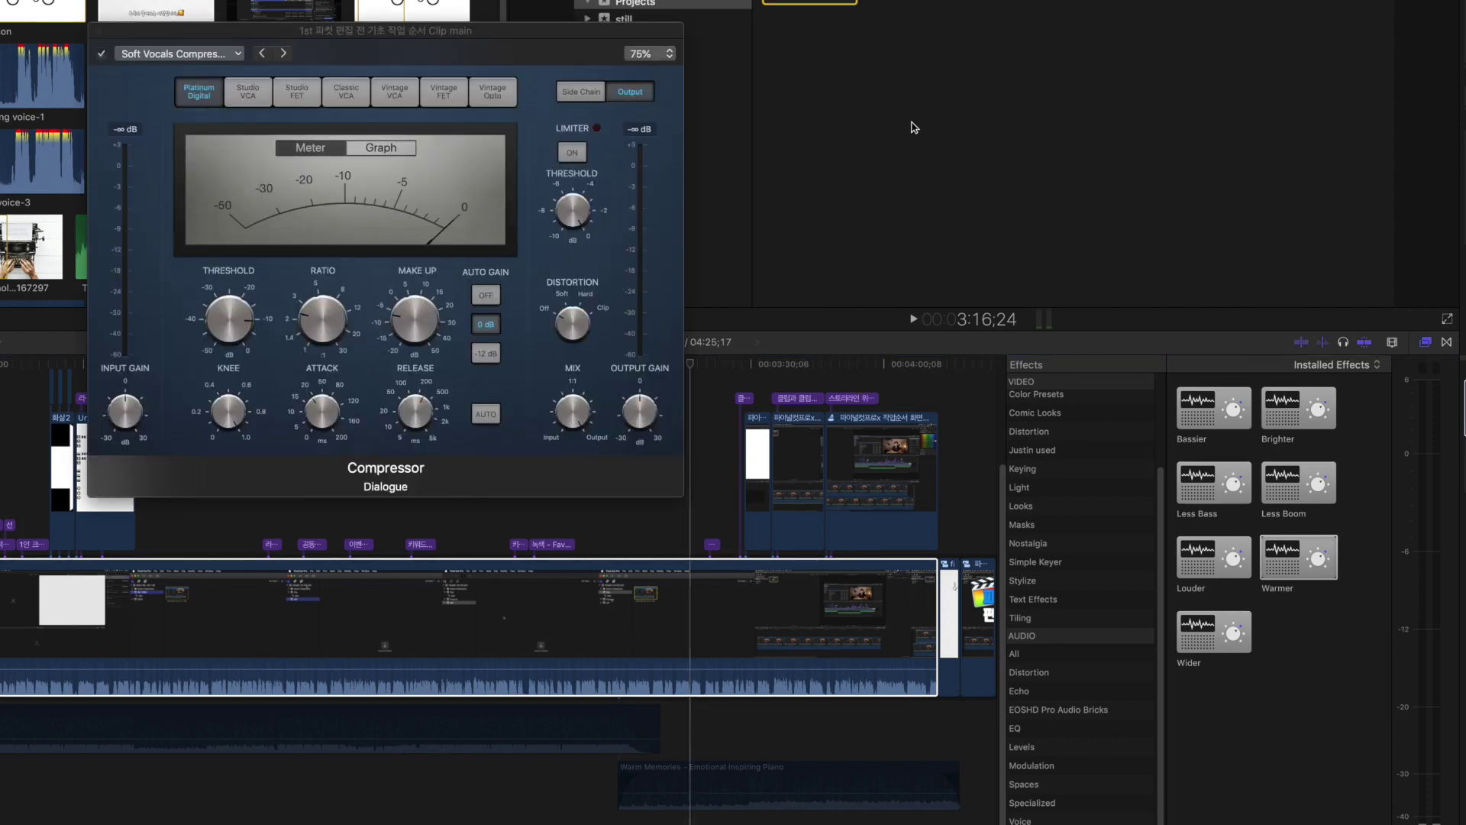